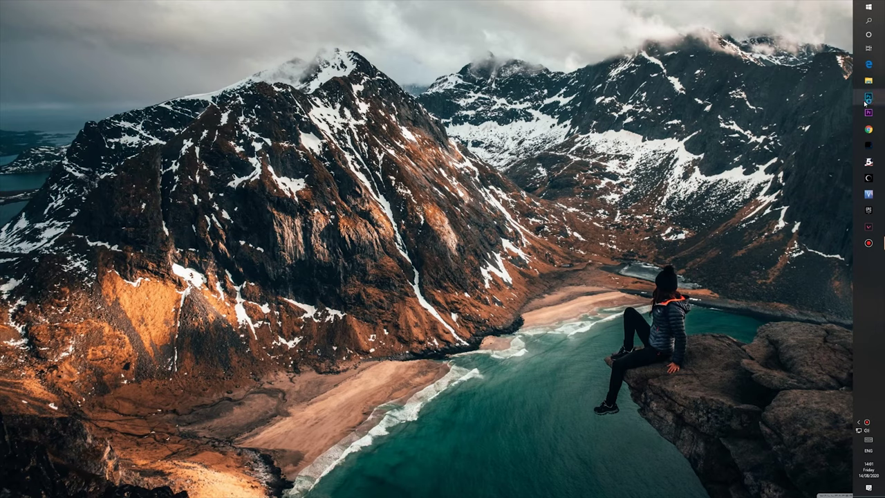
- Launch Adobe Photoshop from its taskbar icon
{"action": "left_click", "coordinate": [868, 98]}
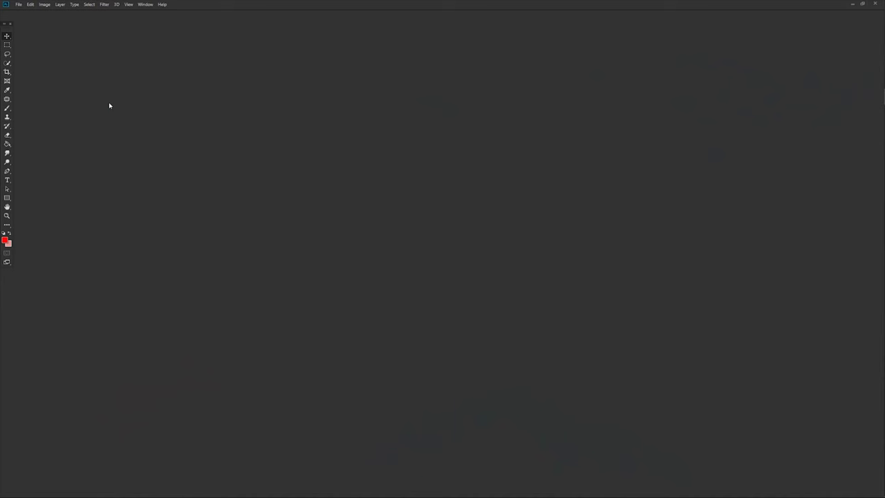
- Open RAU02584 from Downloads and duplicate its Background as Layer 1 with Ctrl+J
{"action": "left_click", "coordinate": [18, 4]}
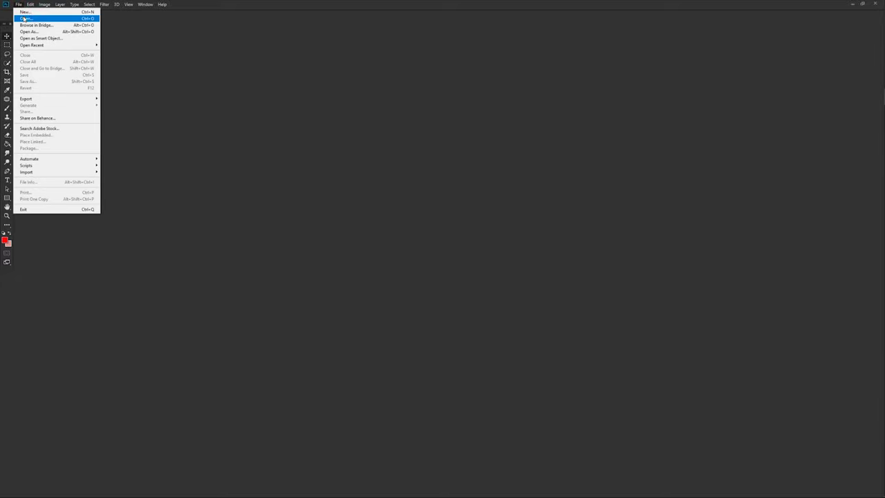
{"action": "left_click", "coordinate": [34, 19]}
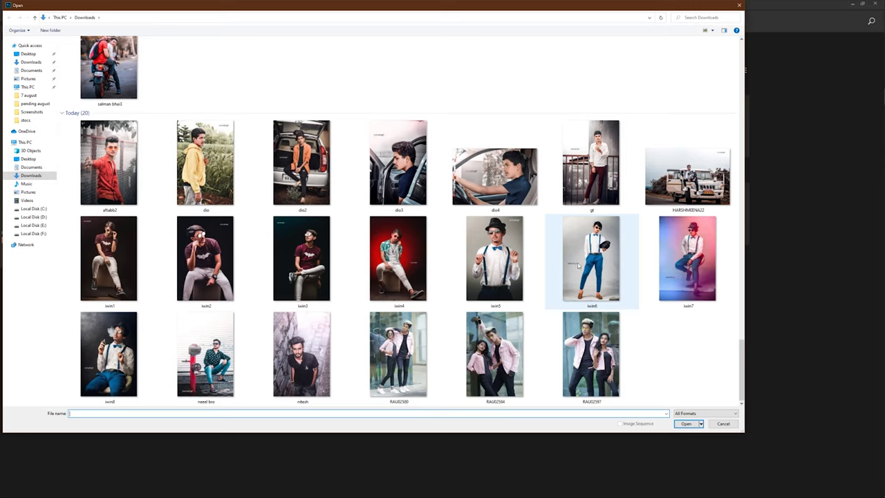
{"action": "left_click", "coordinate": [587, 356]}
{"action": "left_click", "coordinate": [509, 352]}
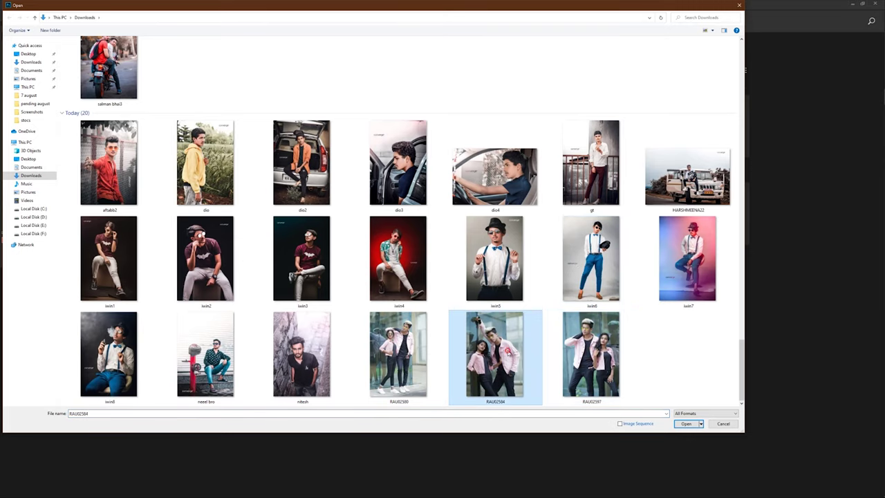
{"action": "double_click", "coordinate": [513, 350]}
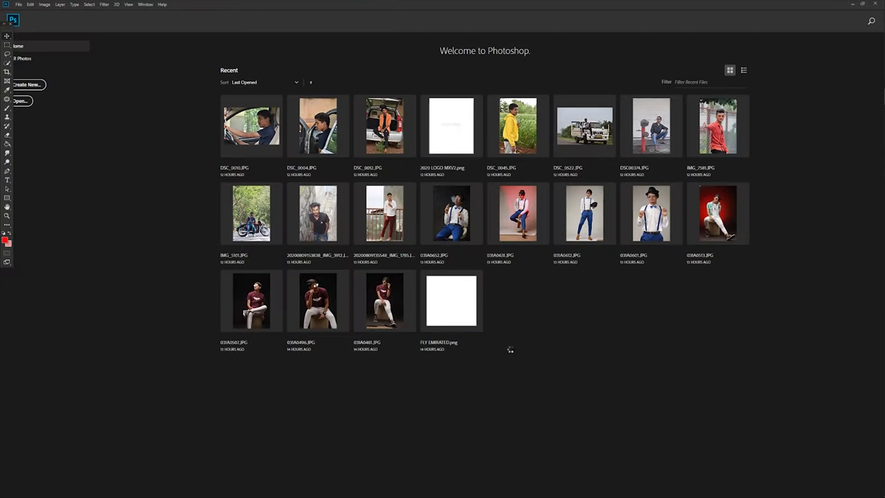
{"action": "key", "text": "ctrl+j"}
- Fit the couple photo to the window and launch the Camera Raw Filter on Layer 1
{"action": "key", "text": "ctrl+0"}
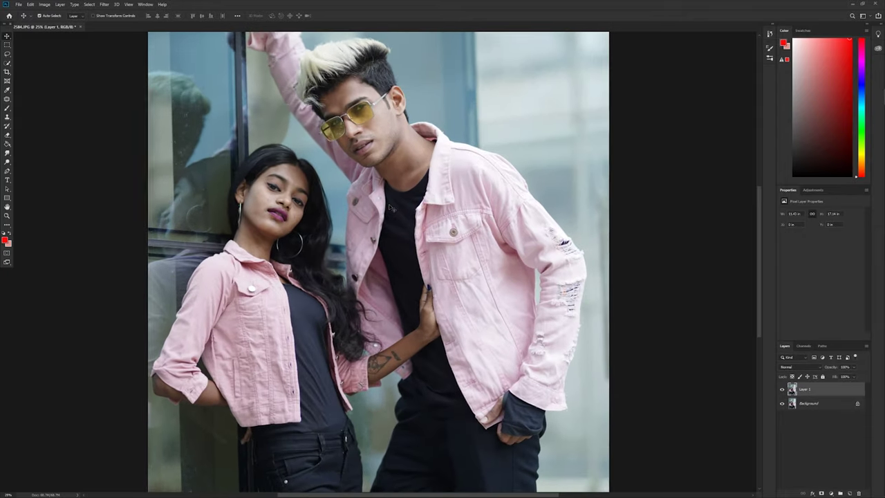
{"action": "scroll", "coordinate": [390, 206], "scroll_direction": "down", "scroll_amount": 2}
{"action": "scroll", "coordinate": [390, 206], "scroll_direction": "up", "scroll_amount": 4}
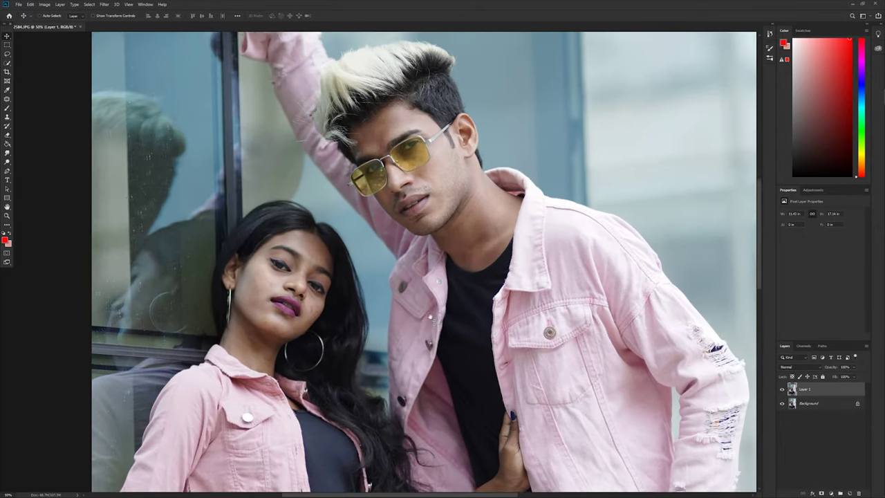
{"action": "scroll", "coordinate": [373, 201], "scroll_direction": "down", "scroll_amount": 2}
{"action": "scroll", "coordinate": [373, 200], "scroll_direction": "down", "scroll_amount": 2}
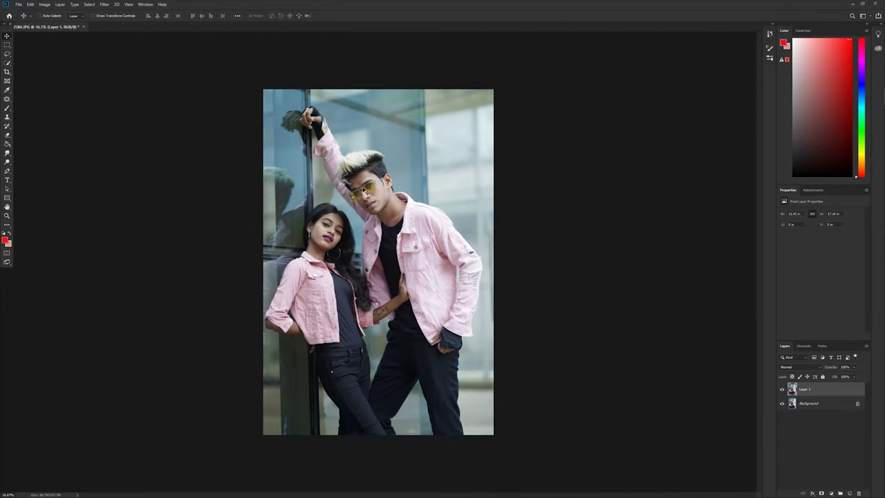
{"action": "left_click", "coordinate": [105, 5]}
{"action": "left_click", "coordinate": [122, 45]}
- Adjust contrast, highlights, shadows, whites, blacks, clarity, dehaze and vibrance in the Camera Raw Basic panel
{"action": "key", "text": "ctrl+plus"}
{"action": "key", "text": "ctrl+plus"}
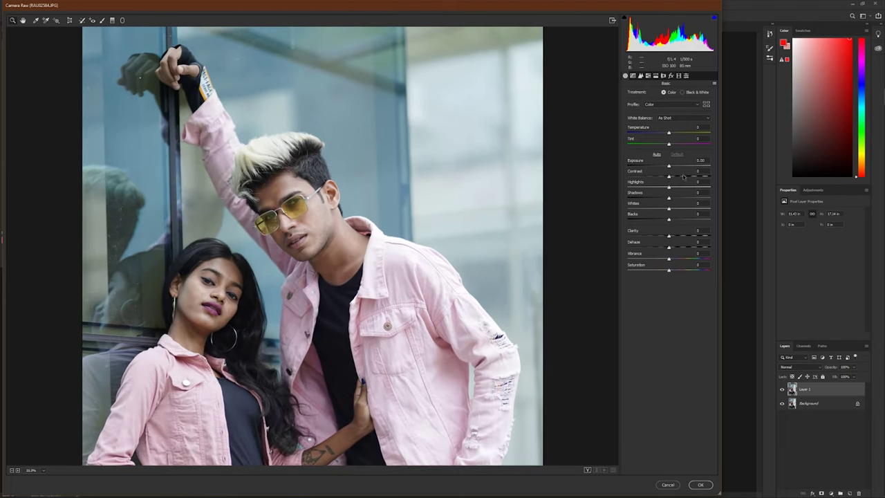
{"action": "mouse_move", "coordinate": [668, 176]}
{"action": "left_mouse_down"}
{"action": "mouse_move", "coordinate": [652, 177]}
{"action": "mouse_move", "coordinate": [681, 176]}
{"action": "mouse_move", "coordinate": [654, 186]}
{"action": "mouse_move", "coordinate": [679, 197]}
{"action": "mouse_move", "coordinate": [654, 220]}
{"action": "mouse_move", "coordinate": [672, 247]}
{"action": "left_mouse_up"}
{"action": "key", "text": "ctrl+minus"}
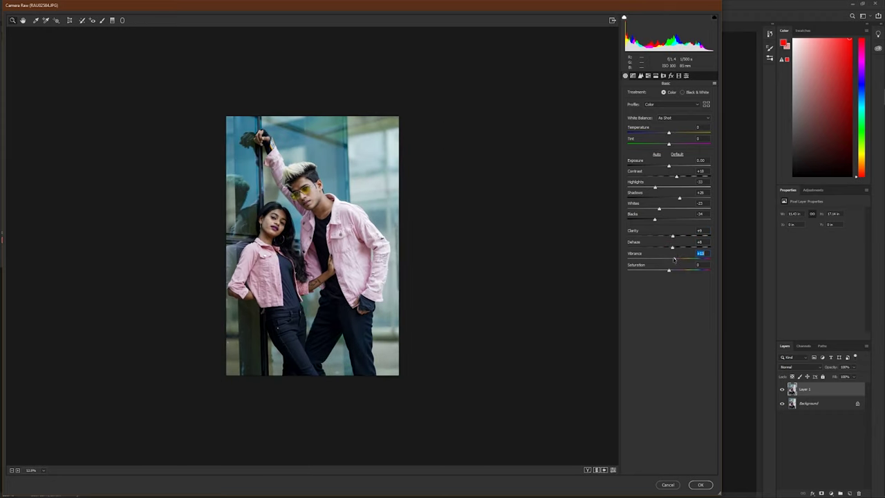
{"action": "left_click_drag", "start_coordinate": [674, 259], "coordinate": [672, 258]}
- Raise Lights on the tone curve and set Aquas saturation to -100 in HSL
{"action": "left_click", "coordinate": [632, 76]}
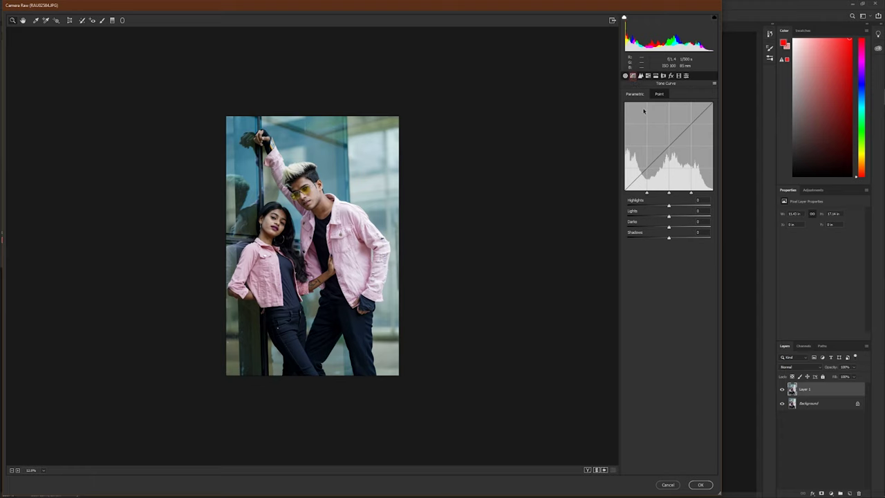
{"action": "left_click_drag", "start_coordinate": [669, 216], "coordinate": [672, 216]}
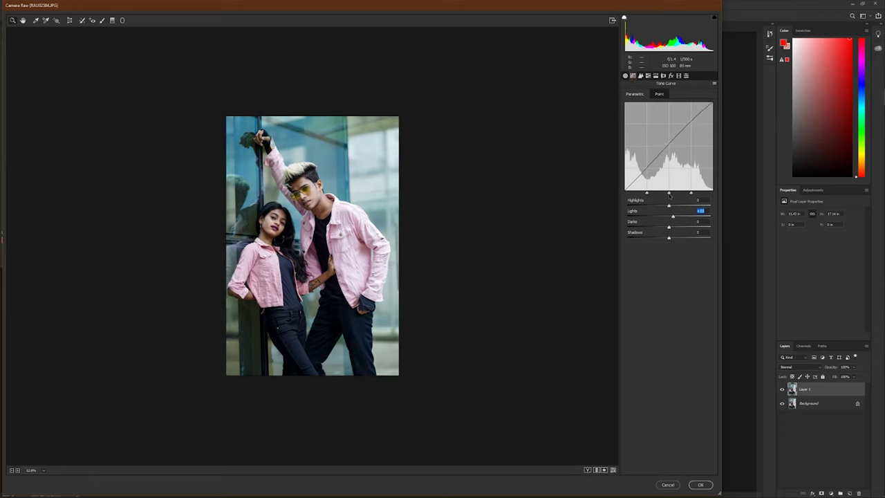
{"action": "left_click", "coordinate": [640, 75]}
{"action": "left_click", "coordinate": [647, 76]}
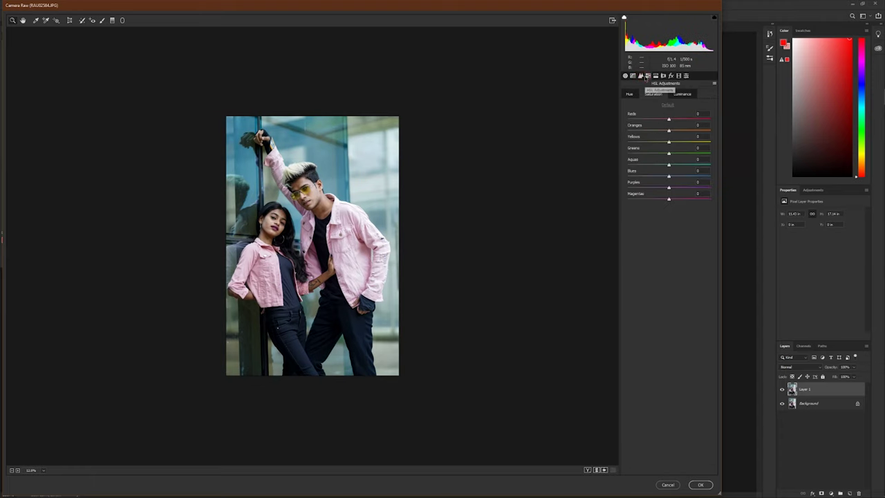
{"action": "left_click_drag", "start_coordinate": [665, 160], "coordinate": [581, 159]}
{"action": "mouse_move", "coordinate": [669, 177]}
{"action": "left_mouse_down"}
{"action": "mouse_move", "coordinate": [600, 177]}
{"action": "mouse_move", "coordinate": [655, 177]}
{"action": "left_mouse_up"}
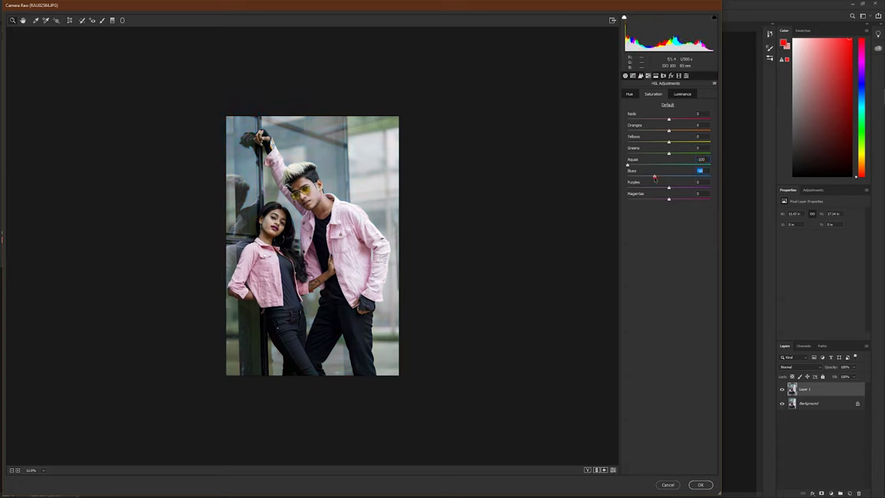
{"action": "double_click", "coordinate": [654, 177]}
- Shift the Aqua and Blue hues in the HSL Hue settings
{"action": "left_click", "coordinate": [630, 93]}
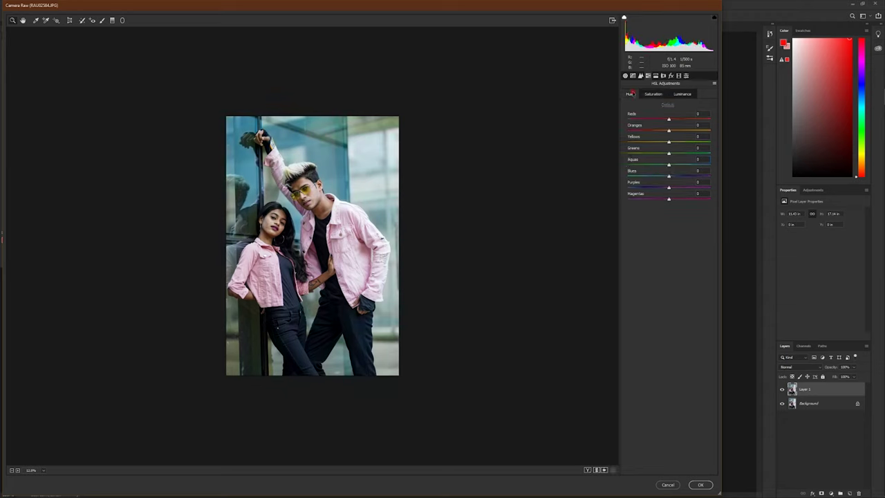
{"action": "mouse_move", "coordinate": [668, 164]}
{"action": "left_mouse_down"}
{"action": "mouse_move", "coordinate": [588, 160]}
{"action": "mouse_move", "coordinate": [717, 164]}
{"action": "left_mouse_up"}
{"action": "left_click_drag", "start_coordinate": [668, 176], "coordinate": [664, 175]}
{"action": "mouse_move", "coordinate": [665, 165]}
{"action": "left_mouse_down"}
{"action": "mouse_move", "coordinate": [657, 165]}
{"action": "mouse_move", "coordinate": [687, 162]}
{"action": "mouse_move", "coordinate": [668, 151]}
{"action": "mouse_move", "coordinate": [609, 187]}
{"action": "left_mouse_up"}
{"action": "left_click", "coordinate": [653, 92]}
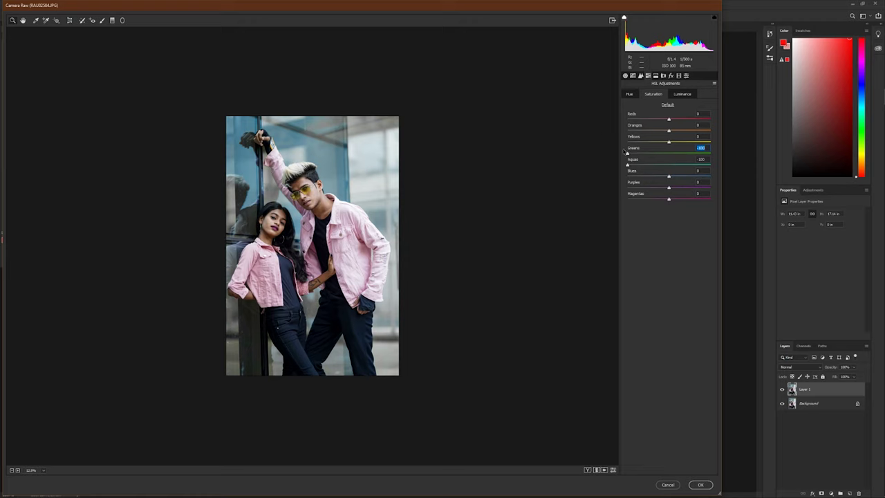
{"action": "left_click", "coordinate": [662, 76]}
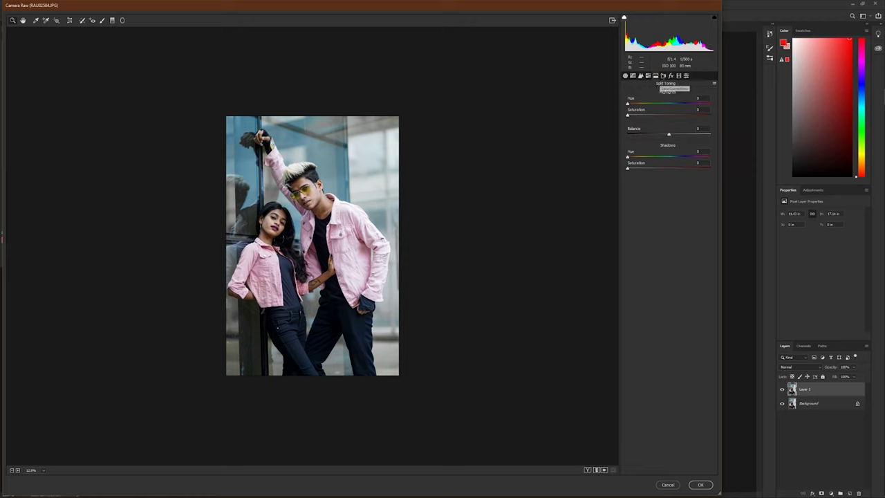
- Set Lens Corrections vignetting to about -69 with a low midpoint
{"action": "left_click_drag", "start_coordinate": [661, 201], "coordinate": [568, 205]}
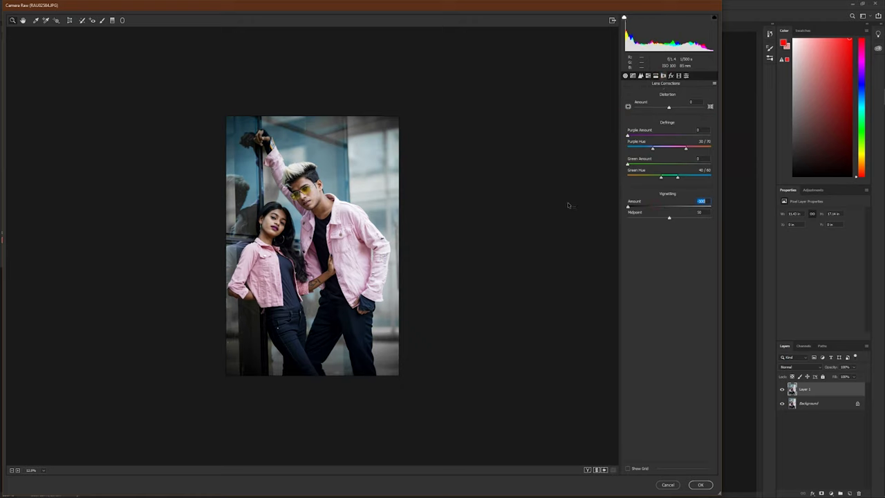
{"action": "left_click", "coordinate": [642, 219]}
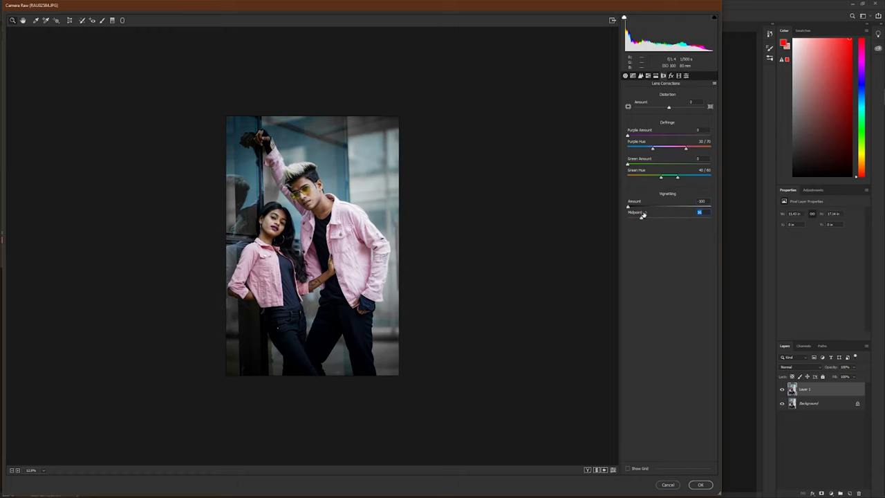
{"action": "left_click_drag", "start_coordinate": [647, 207], "coordinate": [640, 205]}
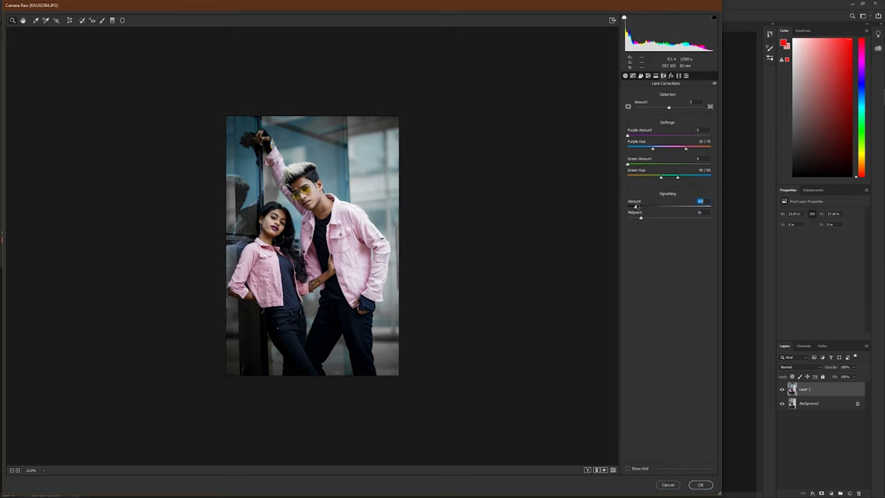
{"action": "key", "text": "ctrl+plus"}
{"action": "scroll", "coordinate": [295, 174], "scroll_direction": "up", "scroll_amount": 1}
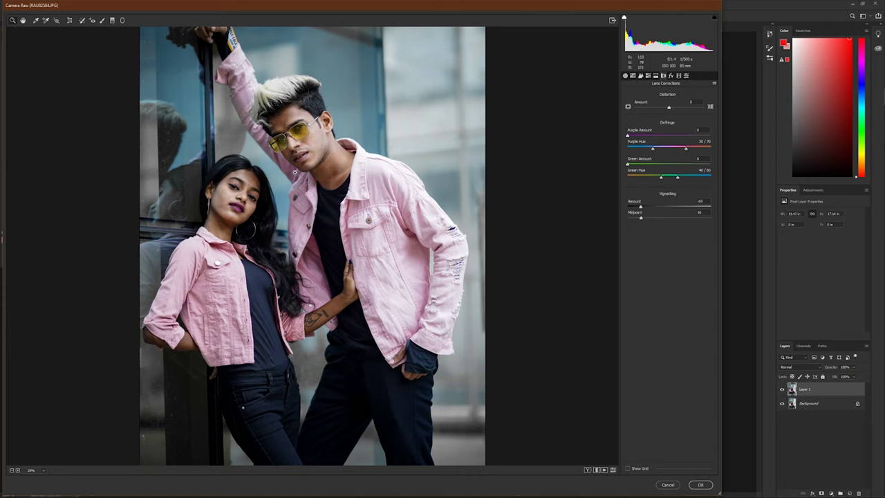
{"action": "left_click", "coordinate": [102, 20]}
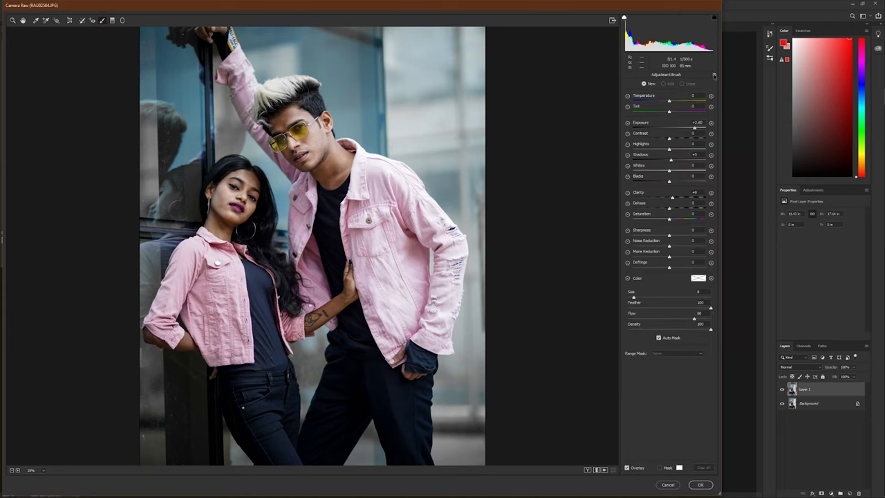
- Paint Exposure +0.45 over her face, neck and arms and his hand and neck
{"action": "left_click", "coordinate": [714, 75]}
{"action": "left_click_drag", "start_coordinate": [209, 224], "coordinate": [227, 228]}
{"action": "left_click_drag", "start_coordinate": [325, 296], "coordinate": [352, 299]}
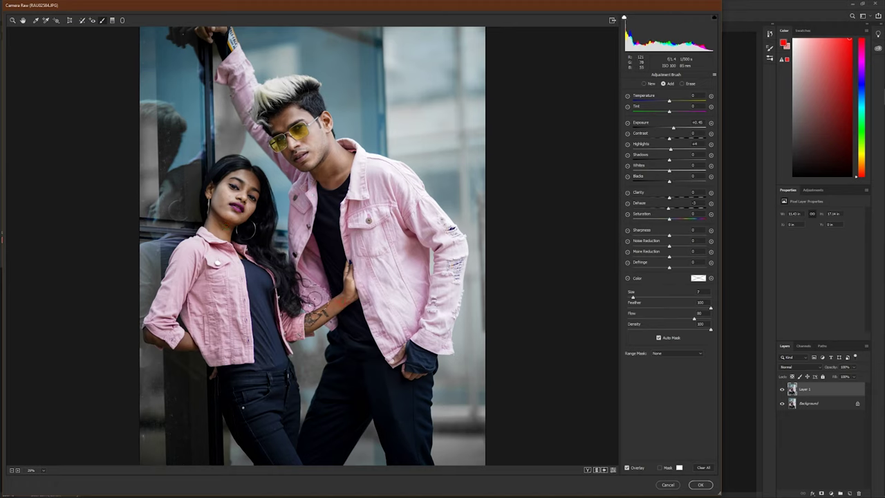
{"action": "key", "text": "bracketleft"}
{"action": "mouse_move", "coordinate": [217, 226]}
{"action": "left_mouse_down"}
{"action": "mouse_move", "coordinate": [232, 218]}
{"action": "mouse_move", "coordinate": [220, 223]}
{"action": "left_mouse_up"}
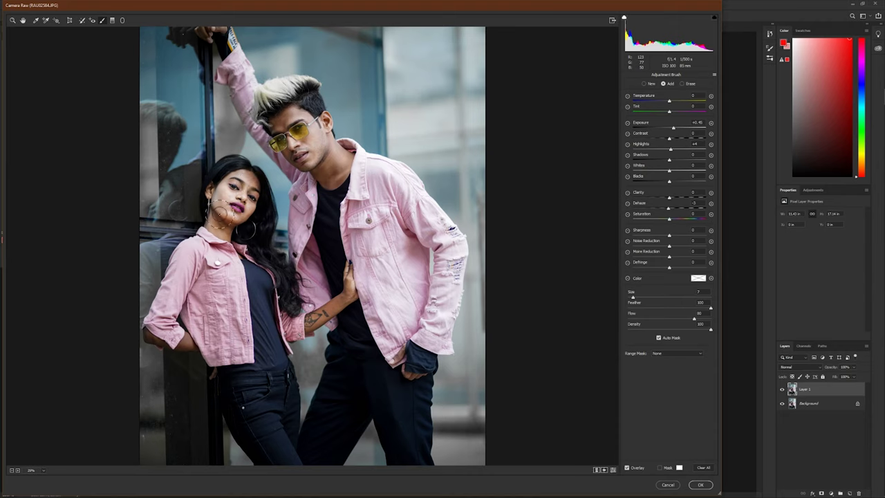
{"action": "left_click_drag", "start_coordinate": [149, 339], "coordinate": [193, 343]}
{"action": "mouse_move", "coordinate": [314, 322]}
{"action": "left_mouse_down"}
{"action": "mouse_move", "coordinate": [401, 350]}
{"action": "mouse_move", "coordinate": [395, 356]}
{"action": "left_mouse_up"}
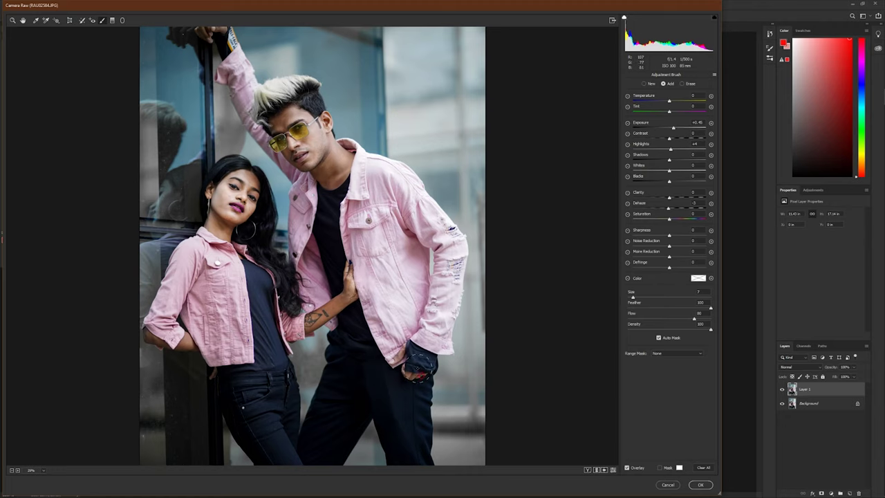
{"action": "mouse_move", "coordinate": [331, 173]}
{"action": "left_mouse_down"}
{"action": "mouse_move", "coordinate": [316, 150]}
{"action": "mouse_move", "coordinate": [295, 155]}
{"action": "mouse_move", "coordinate": [328, 126]}
{"action": "mouse_move", "coordinate": [291, 114]}
{"action": "mouse_move", "coordinate": [319, 157]}
{"action": "mouse_move", "coordinate": [309, 171]}
{"action": "mouse_move", "coordinate": [297, 143]}
{"action": "mouse_move", "coordinate": [311, 166]}
{"action": "left_mouse_up"}
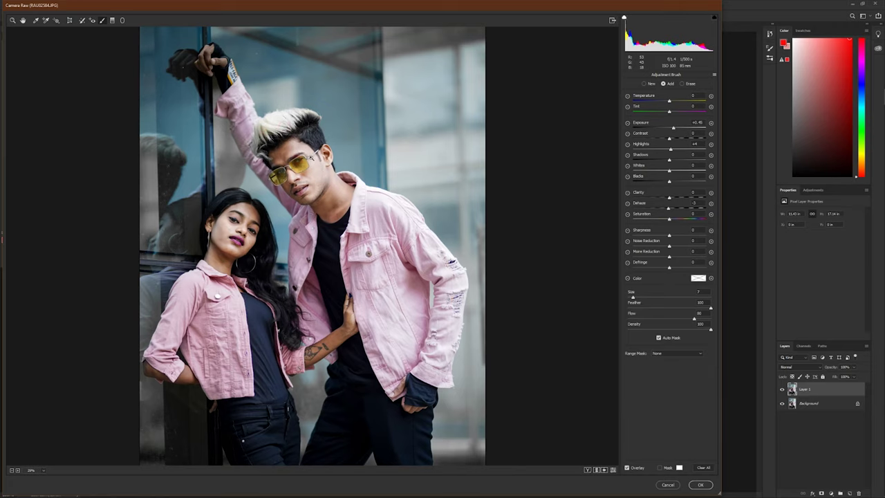
{"action": "key", "text": "ctrl+minus"}
{"action": "key", "text": "ctrl+minus"}
{"action": "key", "text": "ctrl+minus"}
- Set luminance noise reduction to 35 in the Detail panel and apply Camera Raw
{"action": "left_click", "coordinate": [12, 20]}
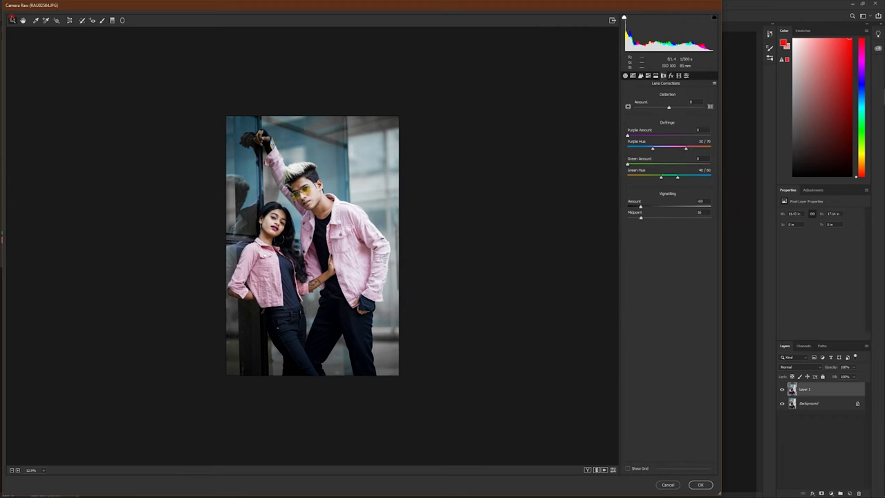
{"action": "key", "text": "ctrl+minus"}
{"action": "key", "text": "ctrl+plus"}
{"action": "key", "text": "ctrl+plus"}
{"action": "key", "text": "ctrl+plus"}
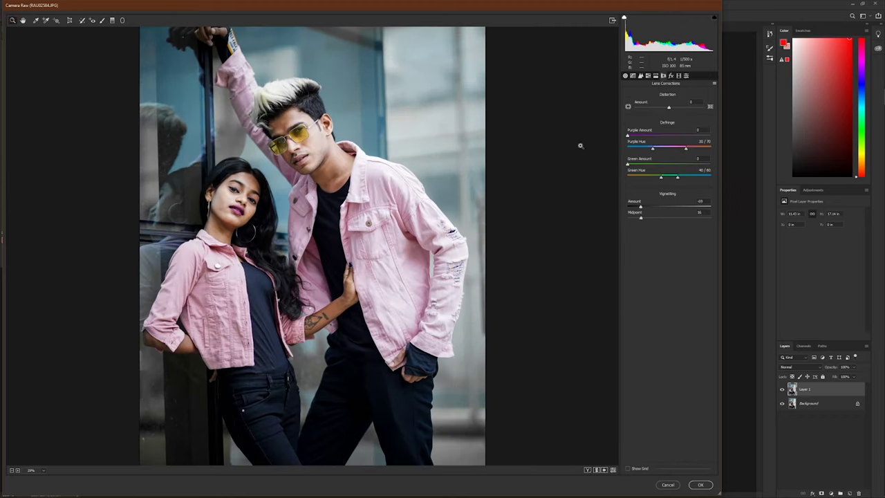
{"action": "left_click", "coordinate": [640, 75]}
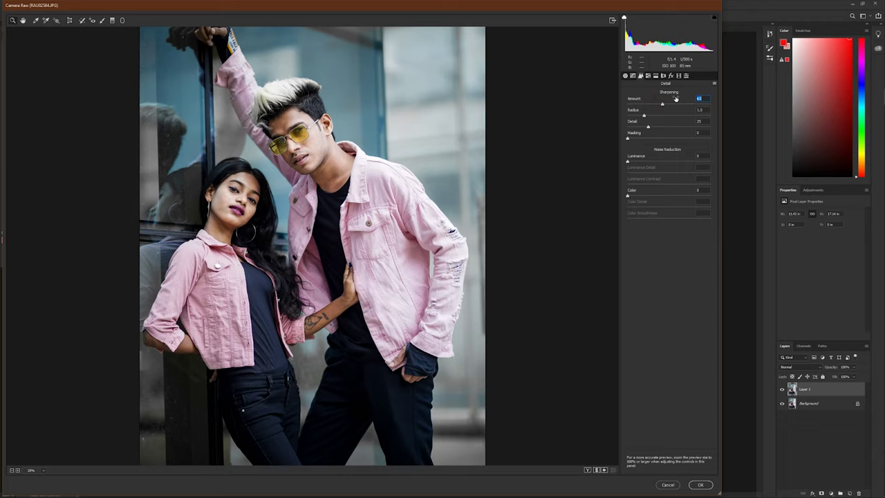
{"action": "left_click_drag", "start_coordinate": [628, 159], "coordinate": [633, 160]}
{"action": "key", "text": "ctrl+minus"}
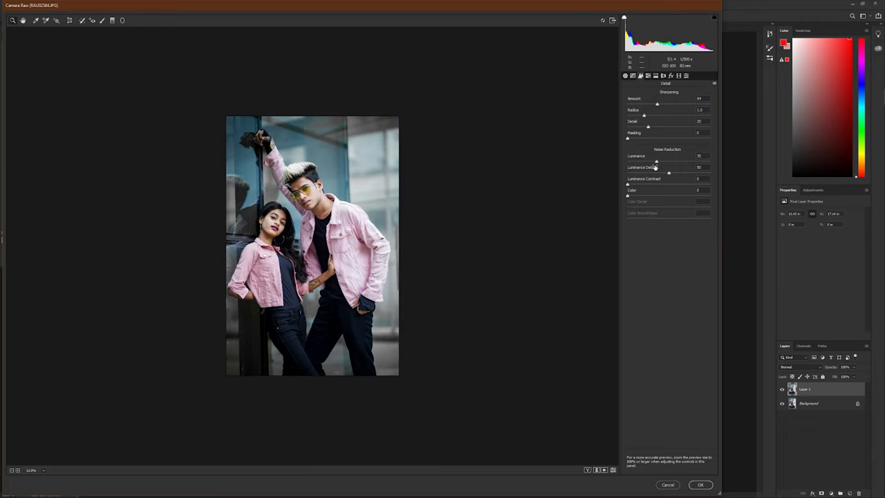
{"action": "key", "text": "Return"}
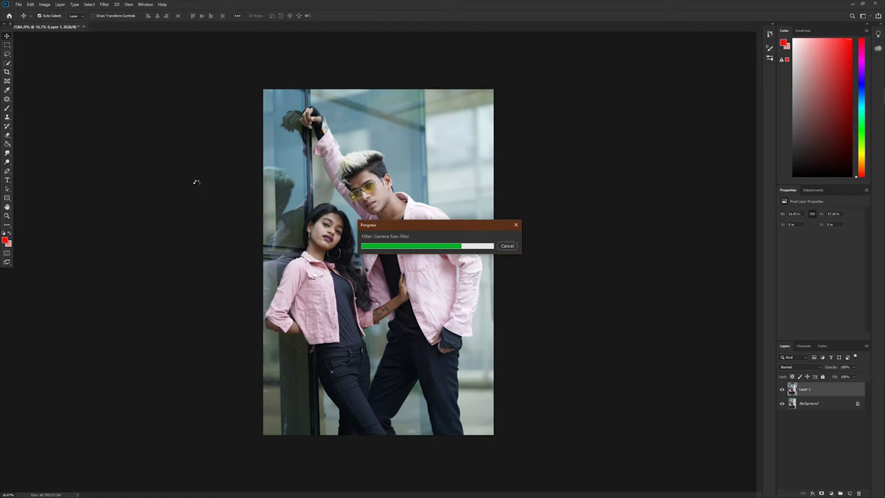
- Duplicate the filtered layer as Layer 1 copy and fit the photo on screen
{"action": "key", "text": "ctrl+j"}
{"action": "key", "text": "ctrl+0"}
{"action": "scroll", "coordinate": [197, 183], "scroll_direction": "up", "scroll_amount": 1}
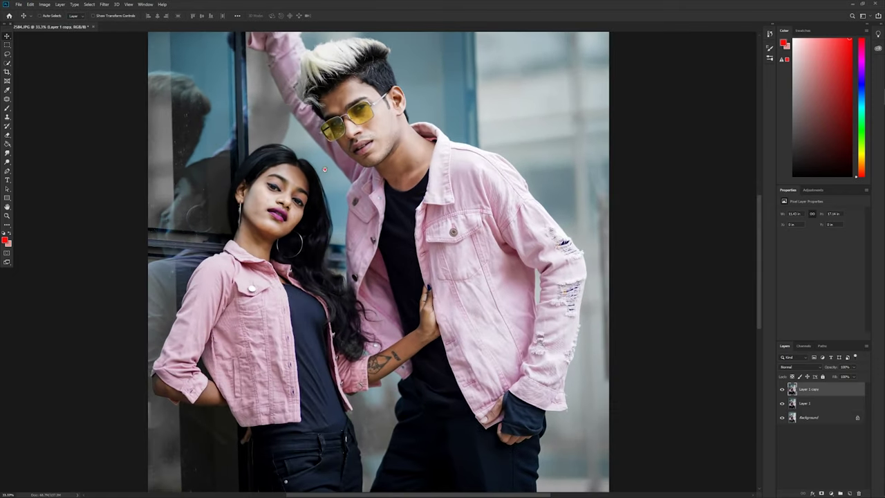
{"action": "scroll", "coordinate": [318, 181], "scroll_direction": "up", "scroll_amount": 2}
{"action": "scroll", "coordinate": [364, 206], "scroll_direction": "up", "scroll_amount": 1}
{"action": "scroll", "coordinate": [363, 206], "scroll_direction": "up", "scroll_amount": 1}
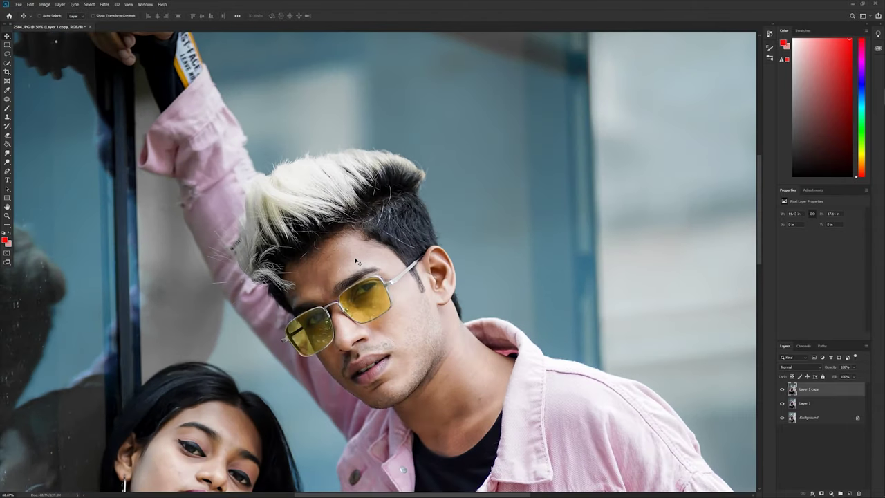
{"action": "scroll", "coordinate": [367, 208], "scroll_direction": "up", "scroll_amount": 1}
{"action": "scroll", "coordinate": [379, 213], "scroll_direction": "up", "scroll_amount": 1}
{"action": "scroll", "coordinate": [379, 212], "scroll_direction": "up", "scroll_amount": 2}
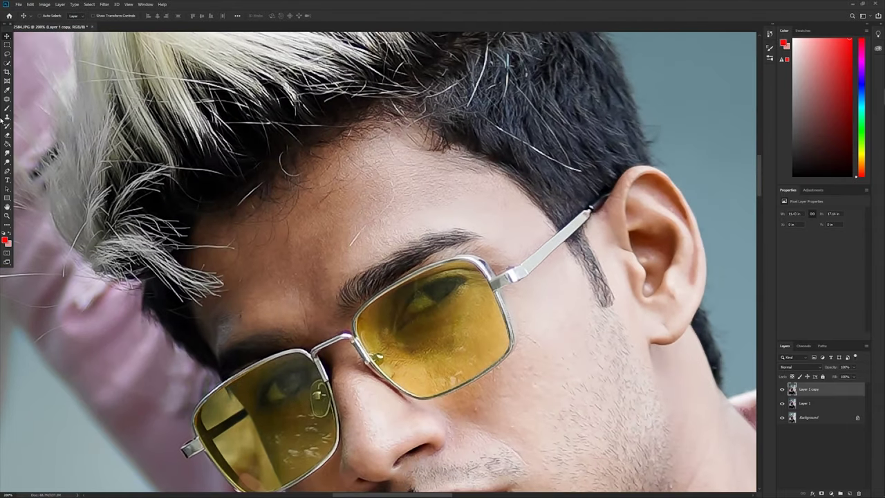
{"action": "right_click", "coordinate": [7, 109]}
- Select the Mixer Brush and set its colour to a darker brown skin tone
{"action": "left_click", "coordinate": [46, 129]}
{"action": "left_click", "coordinate": [5, 239]}
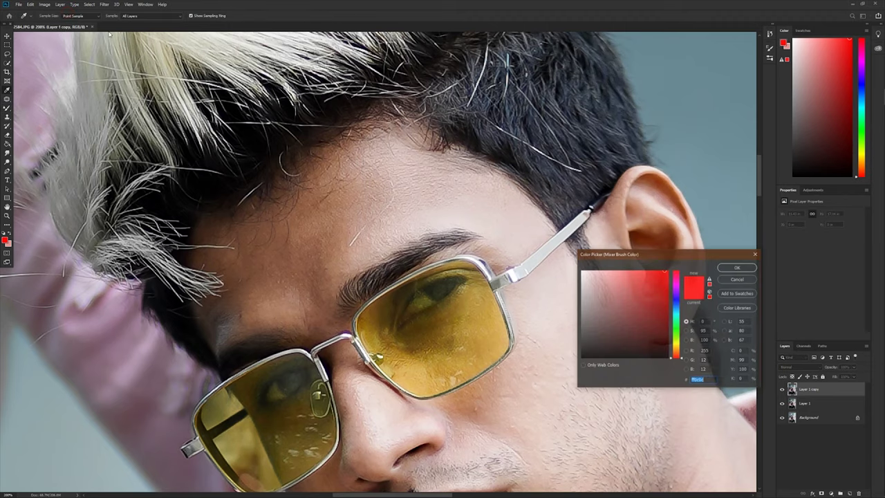
{"action": "scroll", "coordinate": [413, 217], "scroll_direction": "down", "scroll_amount": 2}
{"action": "left_click", "coordinate": [414, 217]}
{"action": "scroll", "coordinate": [397, 204], "scroll_direction": "up", "scroll_amount": 2}
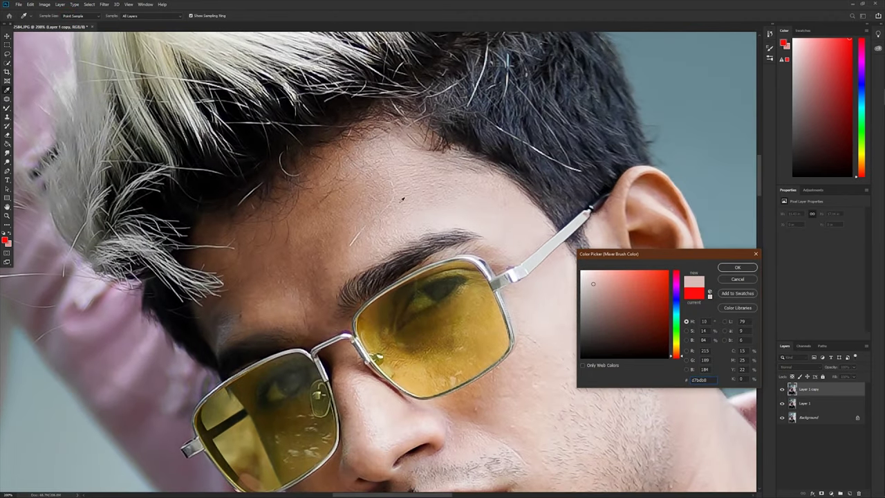
{"action": "key", "text": "Return"}
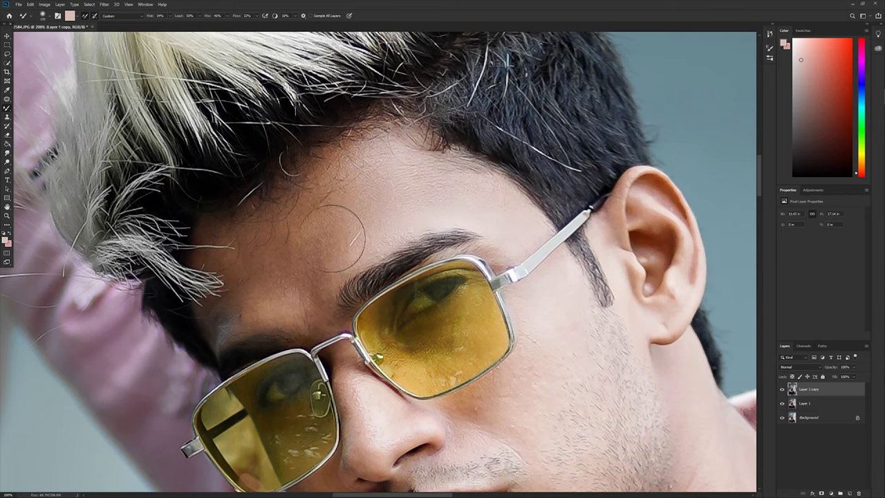
{"action": "left_click", "coordinate": [333, 215]}
{"action": "key", "text": "ctrl+z"}
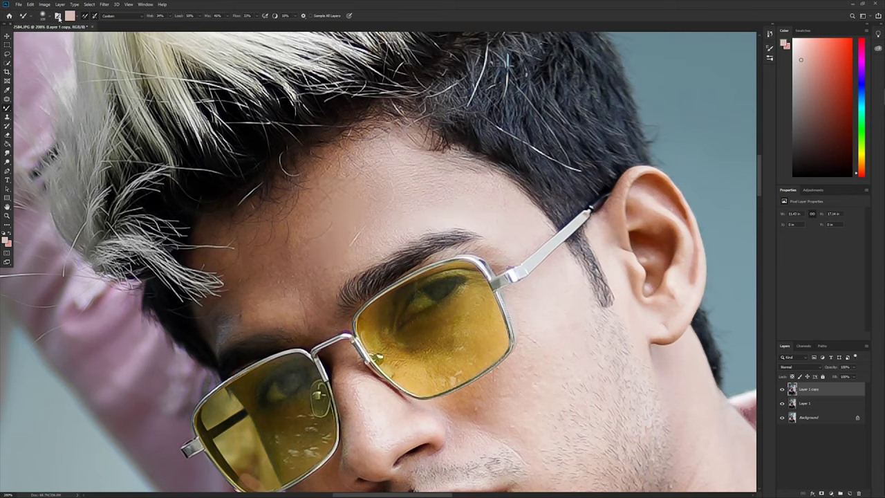
{"action": "left_click", "coordinate": [69, 15]}
{"action": "left_click", "coordinate": [643, 290]}
{"action": "left_click", "coordinate": [737, 264]}
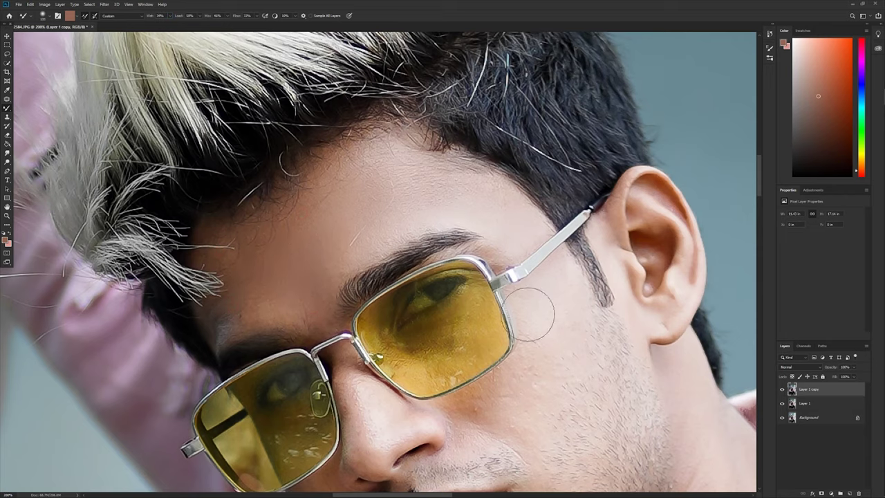
- Blend a pale skin tone sampled from the face over the man's neck
{"action": "key", "text": "ctrl+minus"}
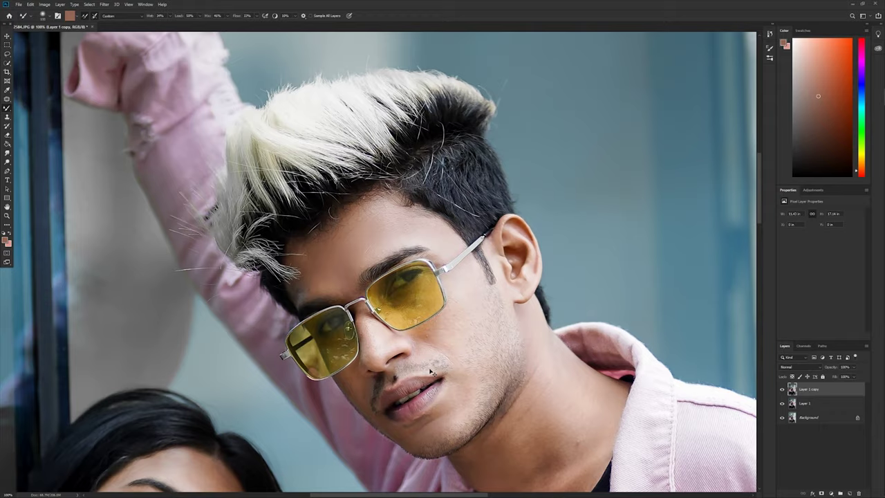
{"action": "key", "text": "ctrl+plus"}
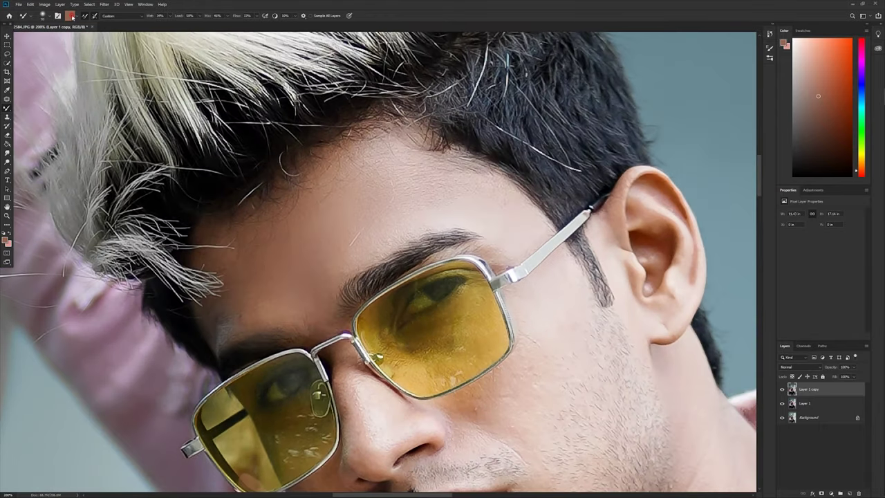
{"action": "left_click", "coordinate": [69, 15]}
{"action": "left_click", "coordinate": [534, 386]}
{"action": "key", "text": "Return"}
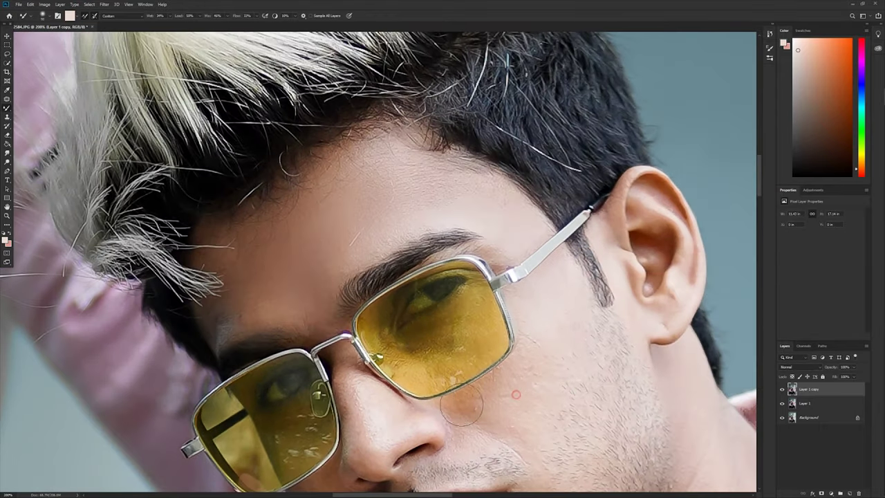
{"action": "key", "text": "ctrl+minus"}
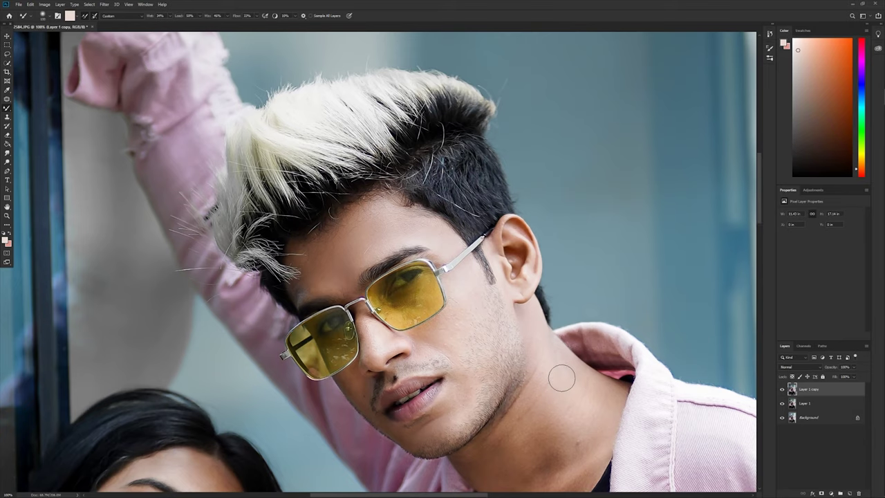
{"action": "key", "text": "ctrl+minus"}
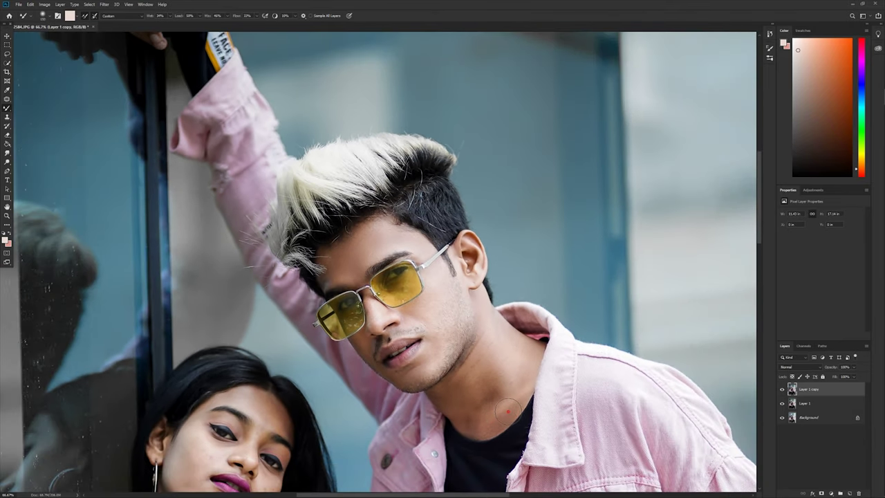
{"action": "left_click_drag", "start_coordinate": [508, 411], "coordinate": [476, 366]}
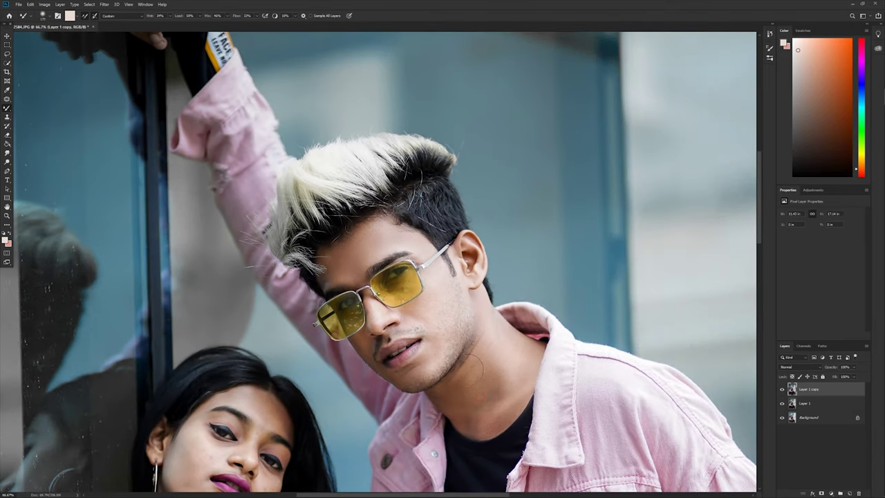
- Smooth away three blemishes on the woman's cheeks and lower face
{"action": "key", "text": "ctrl+minus"}
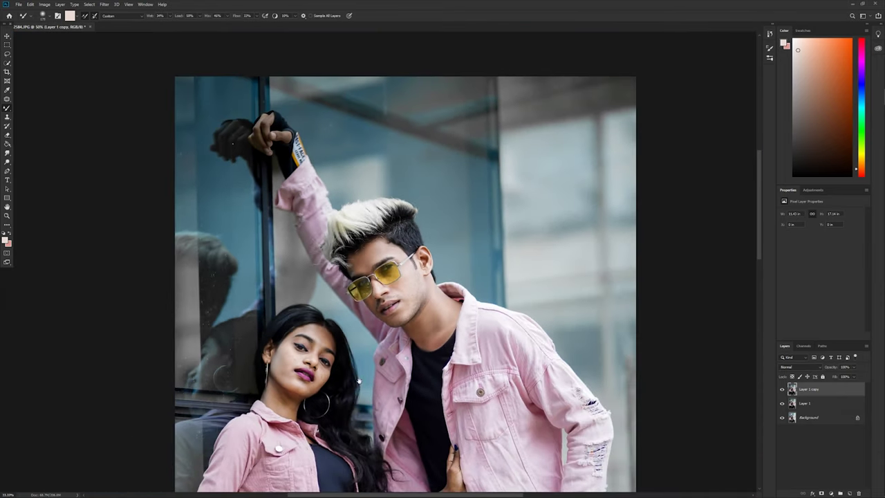
{"action": "key", "text": "ctrl+plus"}
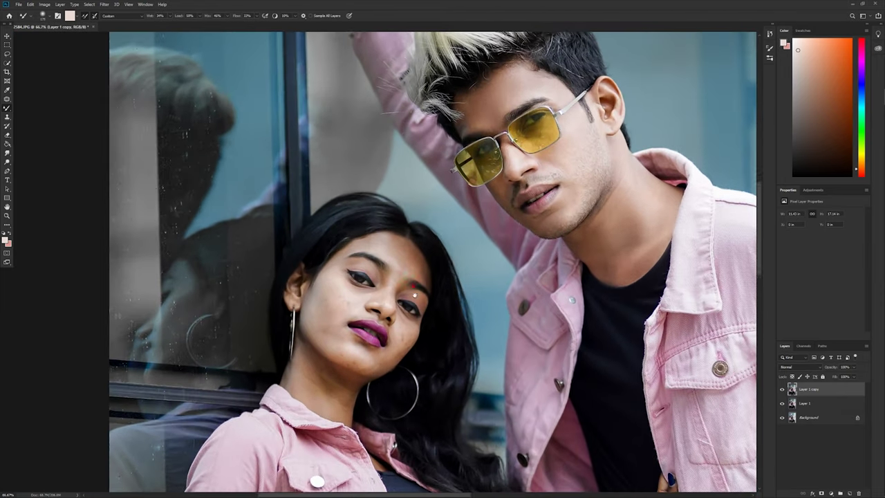
{"action": "key", "text": "ctrl+plus"}
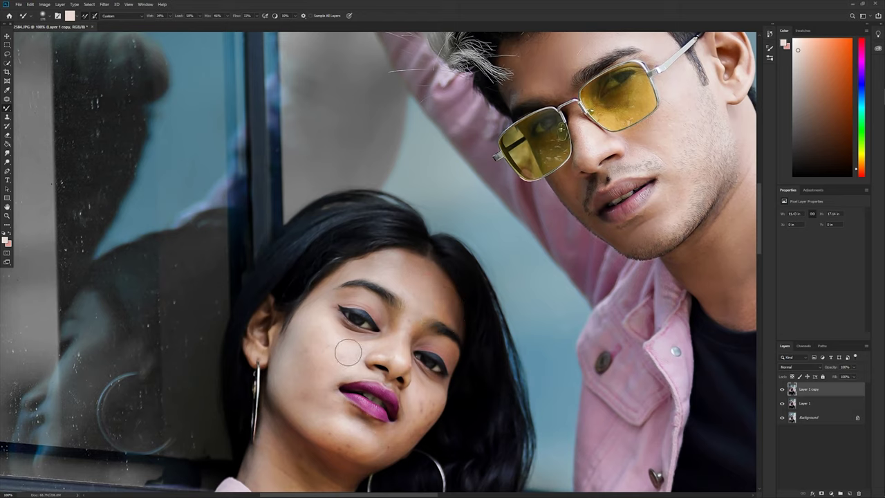
{"action": "left_click", "coordinate": [315, 320]}
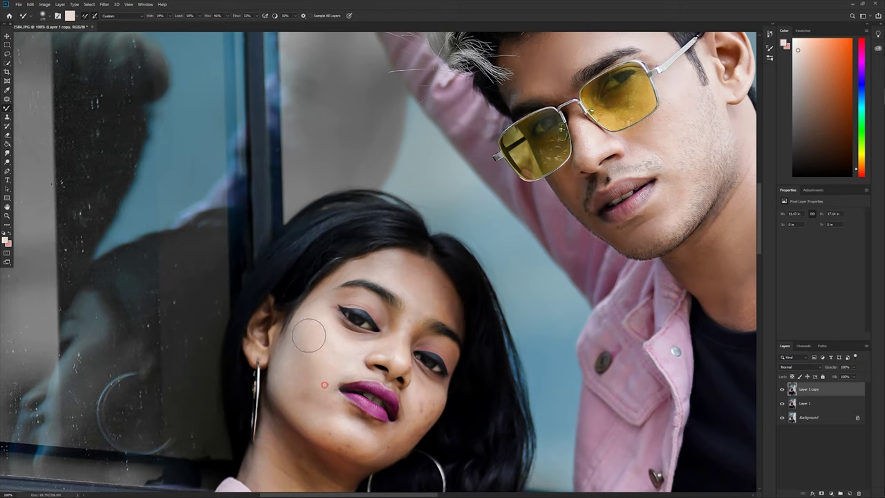
{"action": "left_click", "coordinate": [331, 380]}
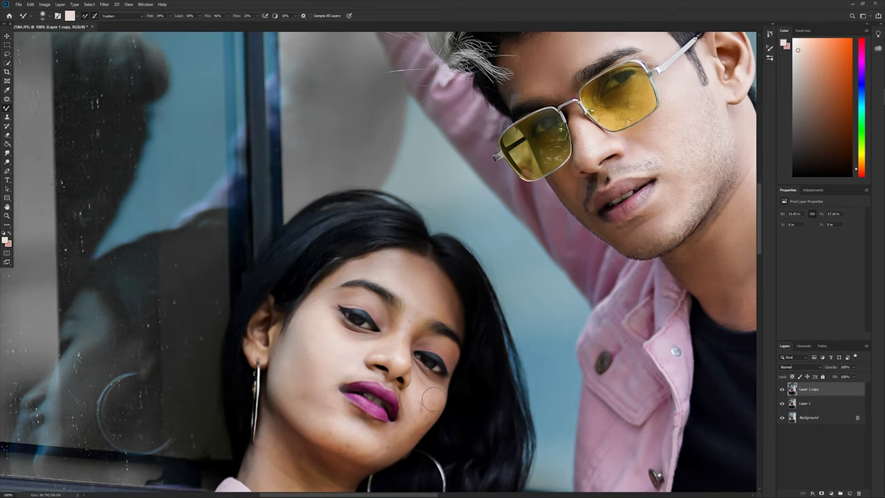
{"action": "left_click", "coordinate": [425, 393]}
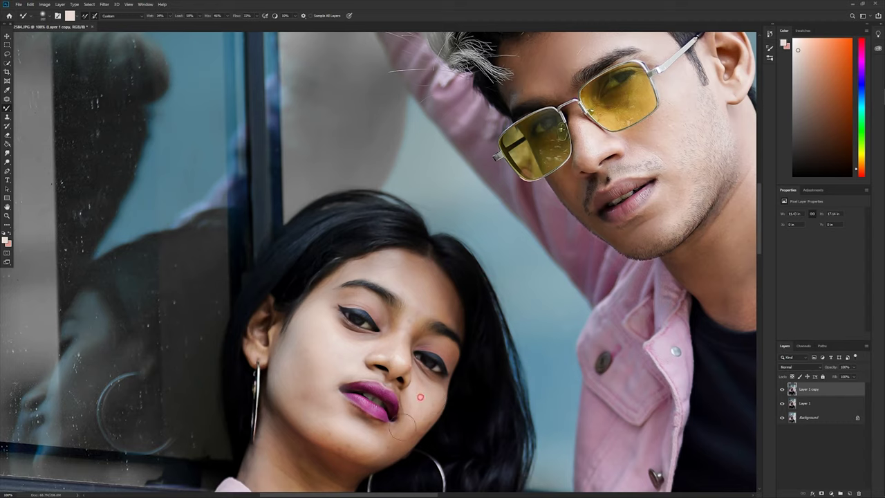
- Blend a darker brown sampled skin tone onto the woman's cheek
{"action": "left_click", "coordinate": [70, 15]}
{"action": "left_click", "coordinate": [470, 305]}
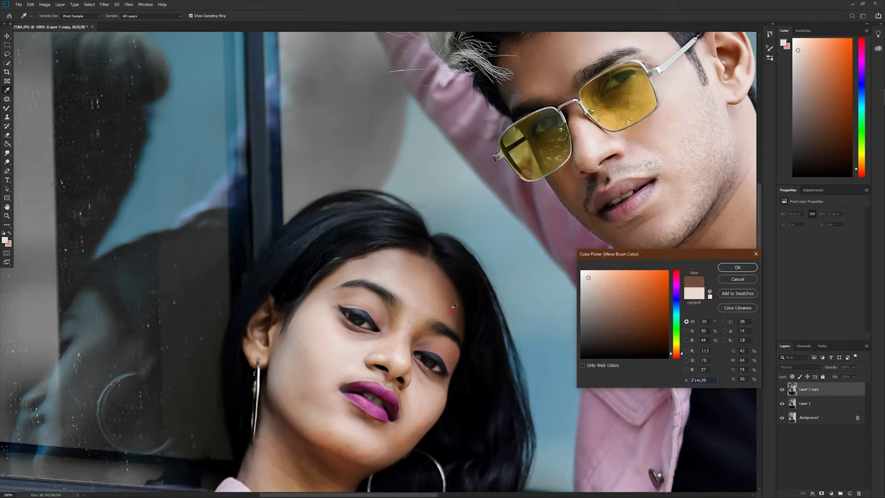
{"action": "key", "text": "Return"}
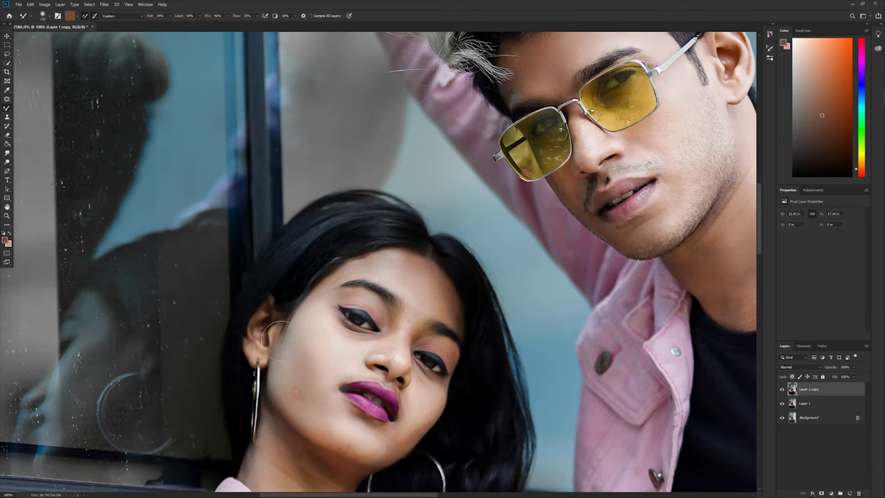
{"action": "left_click", "coordinate": [287, 371]}
{"action": "left_click_drag", "start_coordinate": [317, 408], "coordinate": [413, 361]}
{"action": "scroll", "coordinate": [412, 362], "scroll_direction": "down", "scroll_amount": 2}
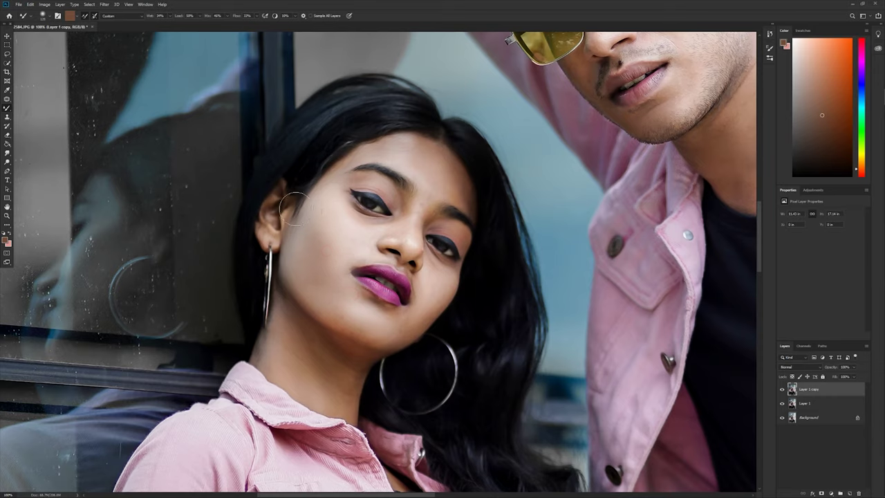
- Load a lighter skin colour sampled from her face into the mixer brush
{"action": "left_click", "coordinate": [70, 15]}
{"action": "left_click", "coordinate": [417, 241]}
{"action": "key", "text": "Return"}
{"action": "key", "text": "ctrl+plus"}
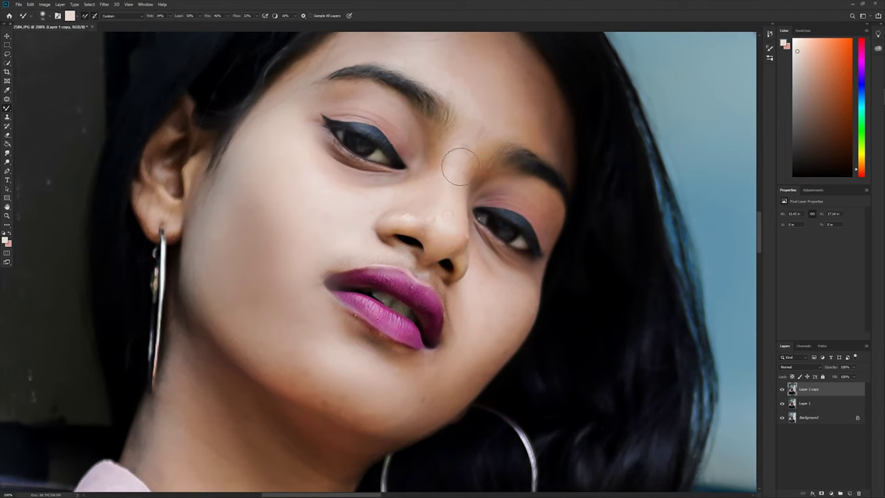
{"action": "key", "text": "ctrl+minus"}
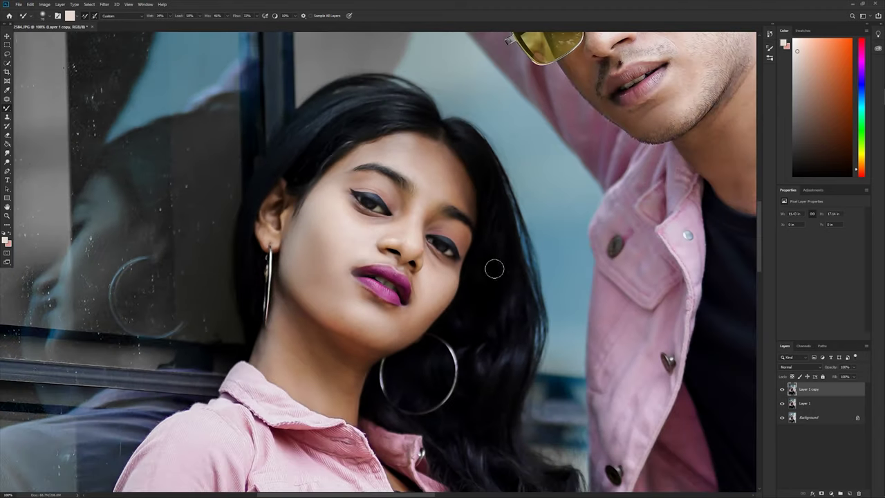
{"action": "scroll", "coordinate": [439, 304], "scroll_direction": "down", "scroll_amount": 1}
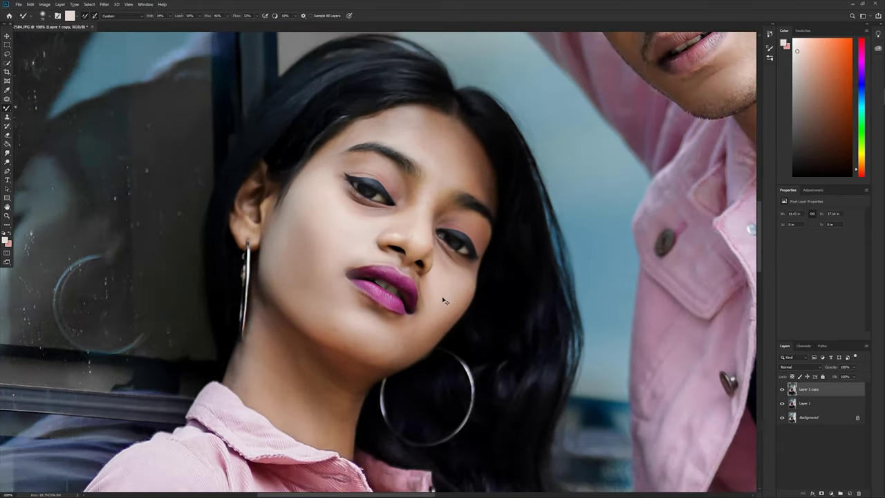
{"action": "scroll", "coordinate": [415, 242], "scroll_direction": "down", "scroll_amount": 2}
{"action": "scroll", "coordinate": [367, 121], "scroll_direction": "up", "scroll_amount": 1}
- Load a medium brown skin tone sampled from the woman's arm as the Mixer Brush colour, then survey the whole photo
{"action": "scroll", "coordinate": [373, 138], "scroll_direction": "up", "scroll_amount": 1}
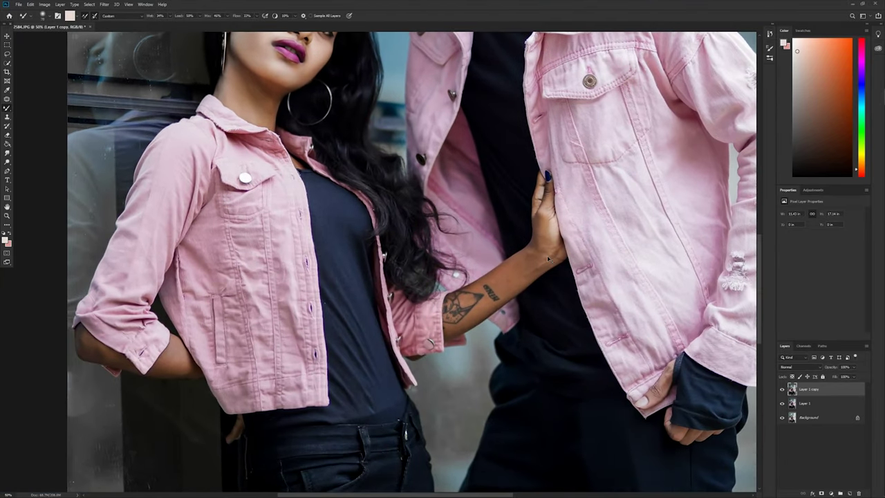
{"action": "scroll", "coordinate": [384, 170], "scroll_direction": "up", "scroll_amount": 1}
{"action": "scroll", "coordinate": [397, 204], "scroll_direction": "up", "scroll_amount": 1}
{"action": "left_click", "coordinate": [69, 15]}
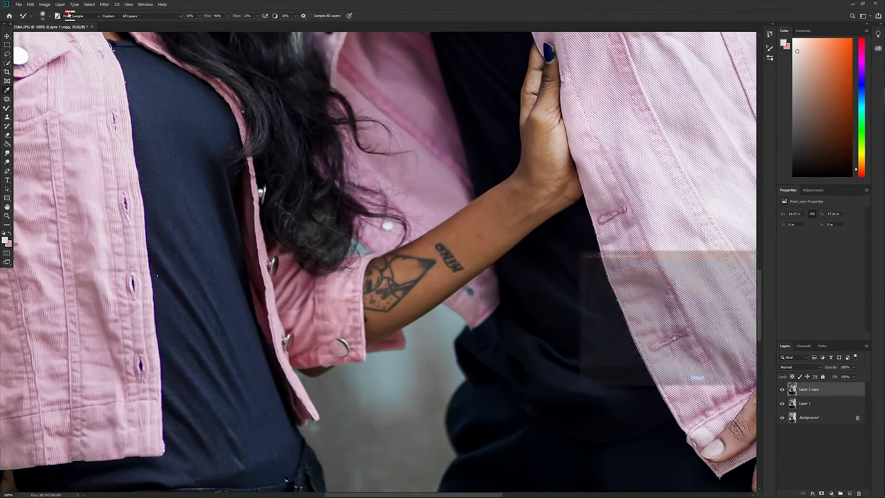
{"action": "left_click", "coordinate": [428, 279]}
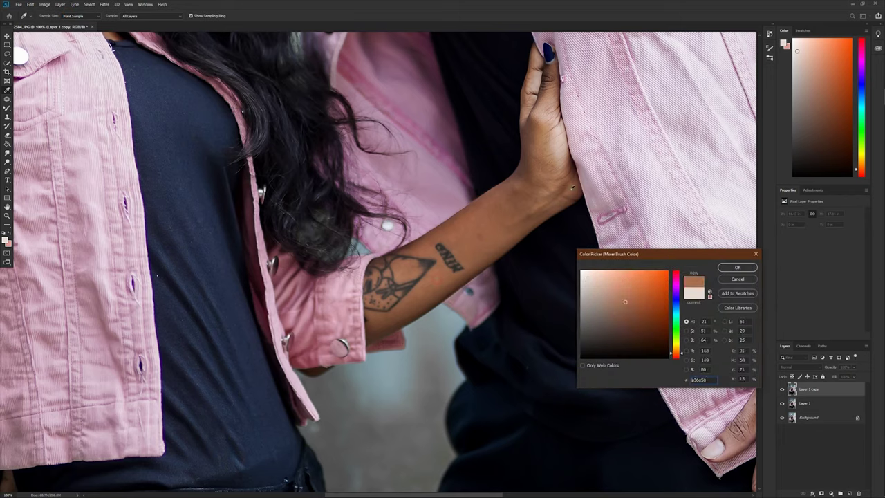
{"action": "left_click", "coordinate": [550, 161]}
{"action": "key", "text": "Return"}
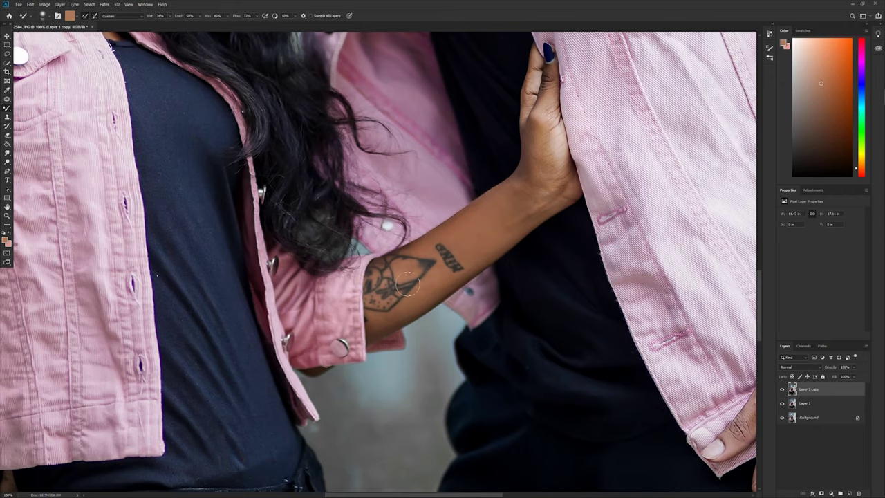
{"action": "key", "text": "ctrl+minus"}
{"action": "key", "text": "ctrl+minus"}
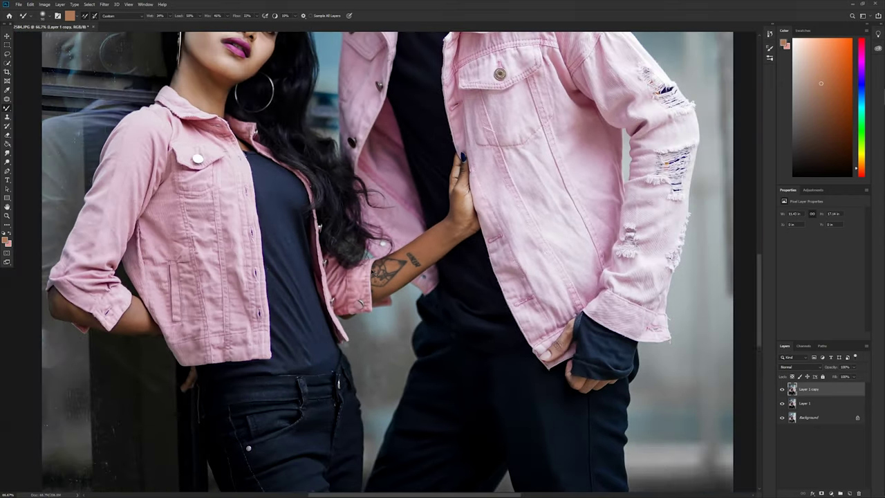
{"action": "left_click_drag", "start_coordinate": [304, 221], "coordinate": [411, 142]}
{"action": "key", "text": "ctrl+plus"}
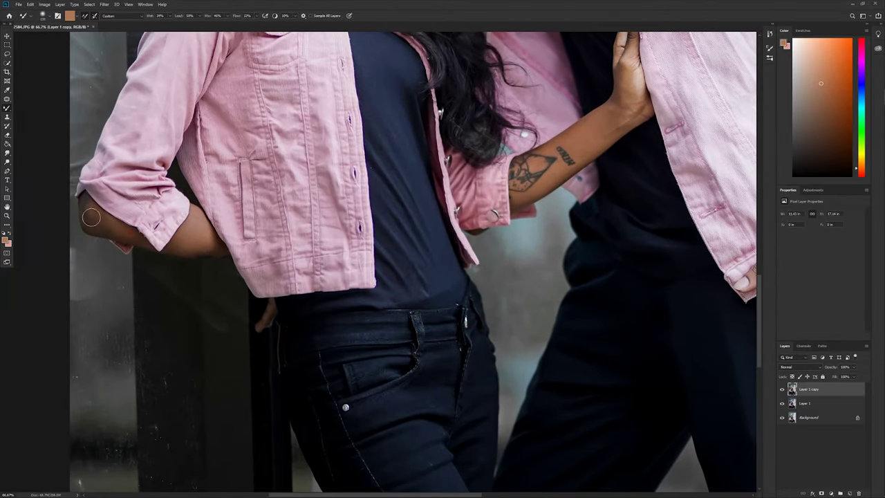
{"action": "key", "text": "ctrl+minus"}
{"action": "key", "text": "ctrl+minus"}
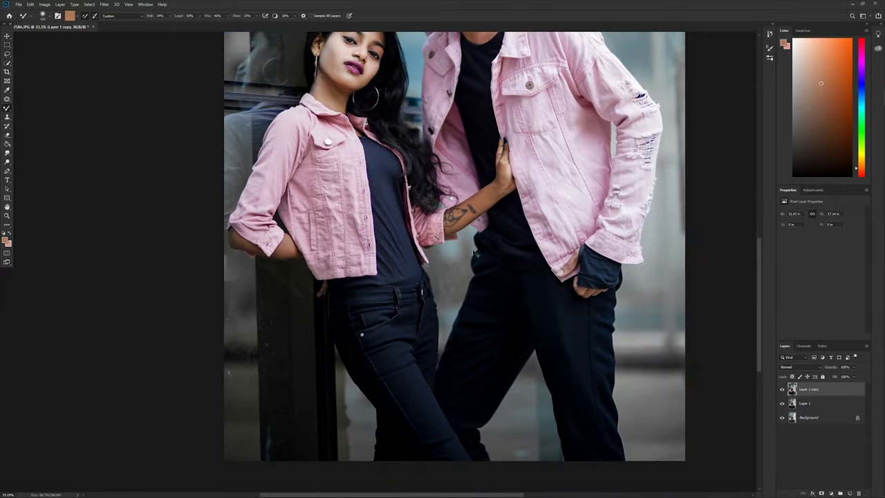
{"action": "key", "text": "ctrl+minus"}
- Stamp all visible layers into a new merged Layer 2 and open it in the Camera Raw Filter
{"action": "key", "text": "ctrl+shift+alt+e"}
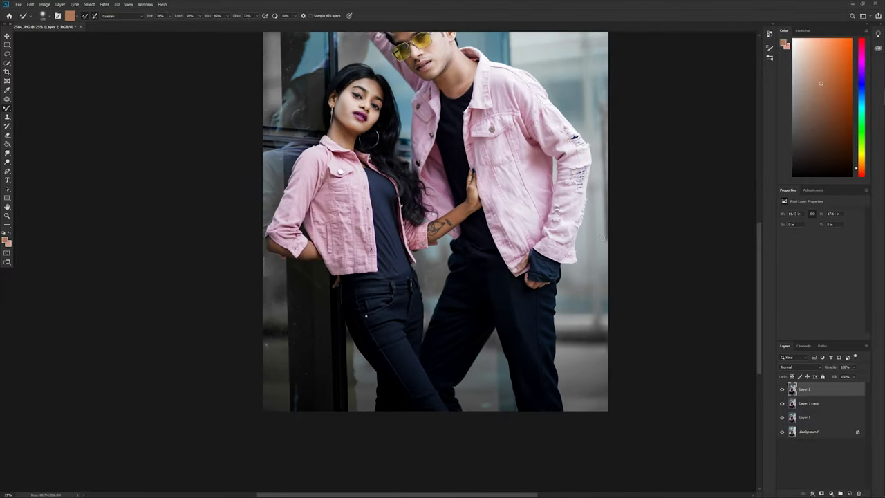
{"action": "key", "text": "ctrl+minus"}
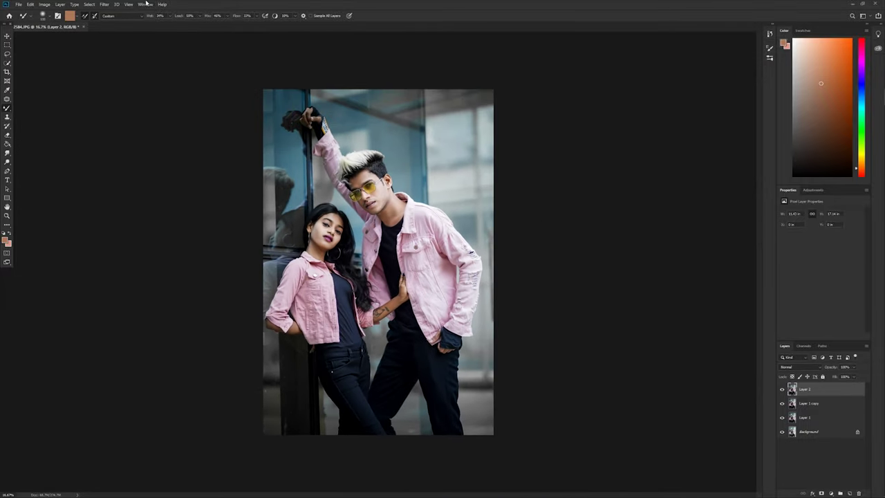
{"action": "left_click", "coordinate": [104, 4]}
{"action": "left_click", "coordinate": [134, 47]}
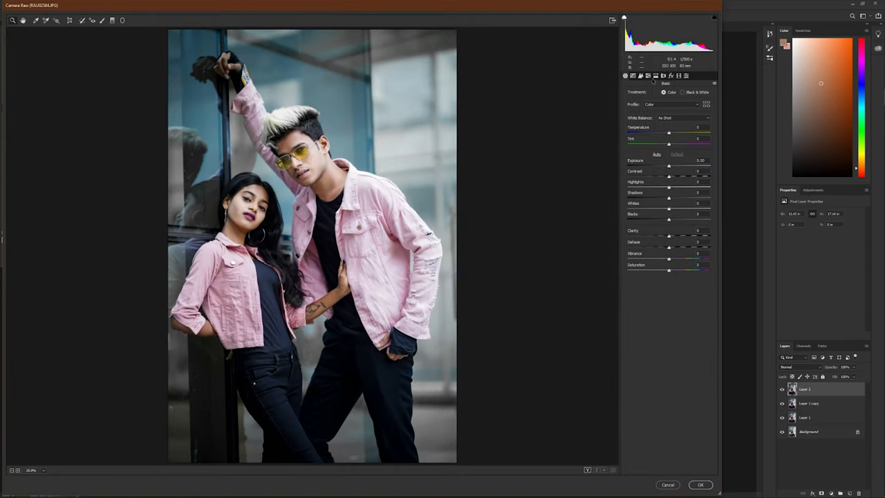
- Split-tone the image with warm yellow highlights and magenta-leaning shadows
{"action": "left_click", "coordinate": [656, 76]}
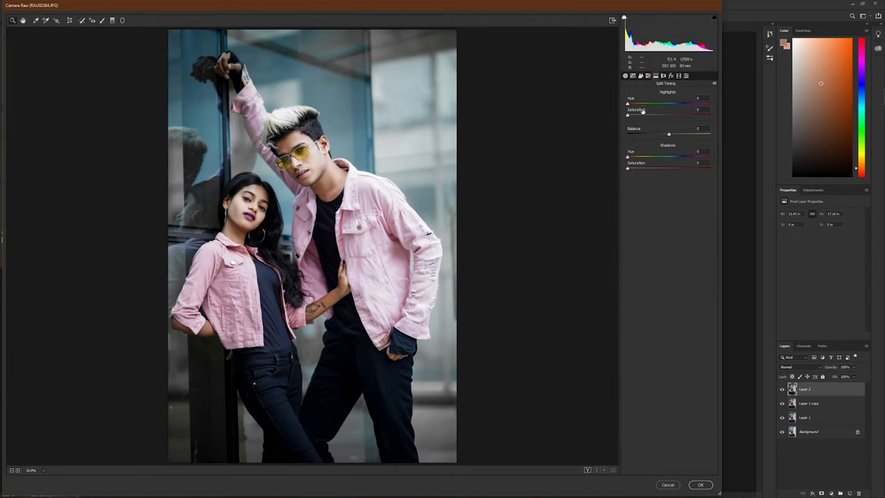
{"action": "mouse_move", "coordinate": [642, 113]}
{"action": "left_mouse_down"}
{"action": "mouse_move", "coordinate": [683, 107]}
{"action": "mouse_move", "coordinate": [666, 104]}
{"action": "left_mouse_up"}
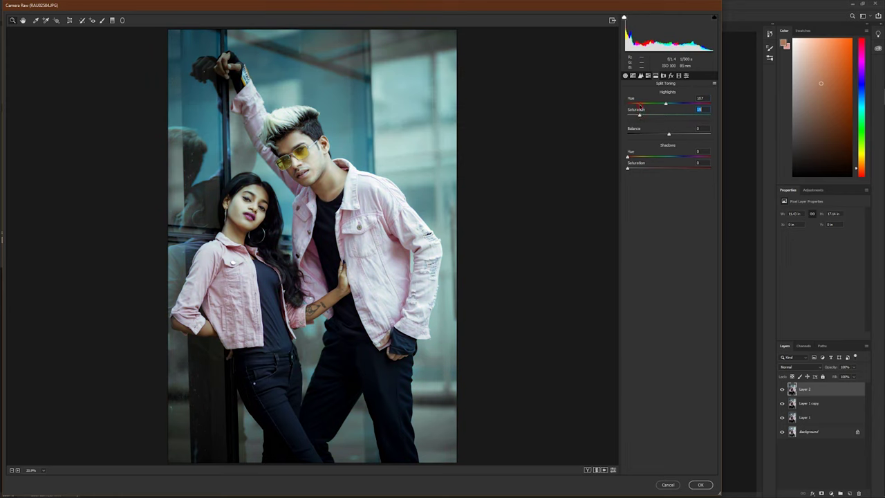
{"action": "left_click_drag", "start_coordinate": [628, 103], "coordinate": [642, 103]}
{"action": "left_click_drag", "start_coordinate": [647, 169], "coordinate": [719, 163]}
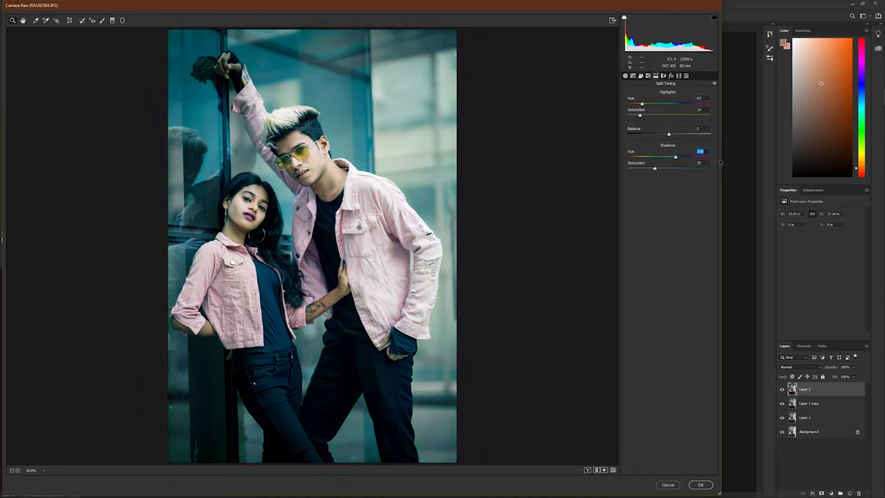
{"action": "left_click", "coordinate": [637, 171]}
{"action": "left_click", "coordinate": [631, 156]}
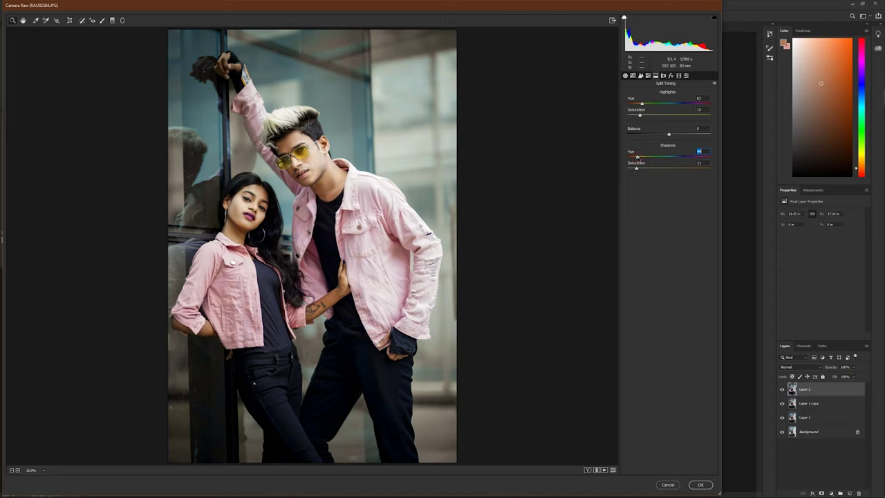
{"action": "key", "text": "ctrl+minus"}
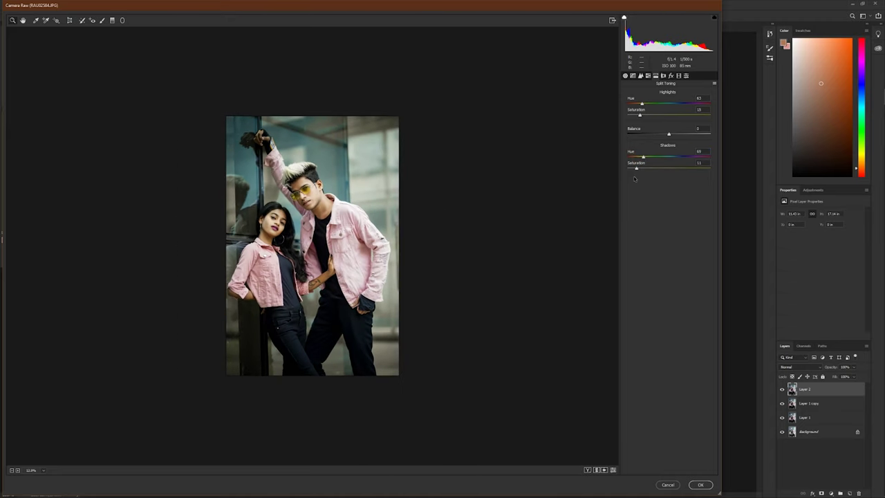
{"action": "left_click_drag", "start_coordinate": [642, 157], "coordinate": [688, 159]}
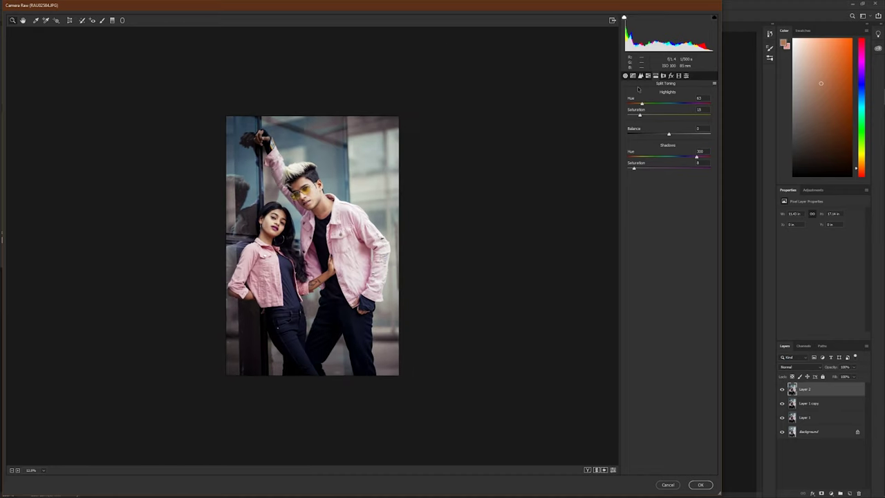
- Set Clarity +20 and Dehaze +7, desaturate the blues to grey, and apply Camera Raw
{"action": "left_click", "coordinate": [624, 76]}
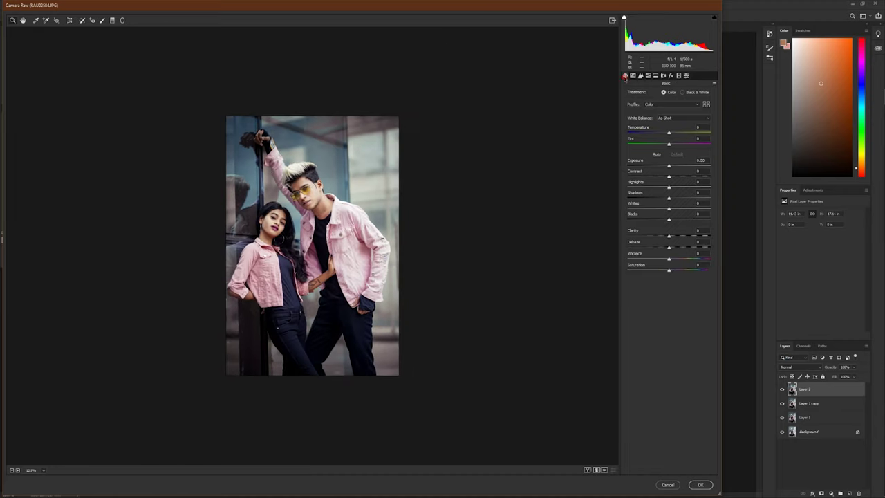
{"action": "left_click_drag", "start_coordinate": [683, 237], "coordinate": [696, 237]}
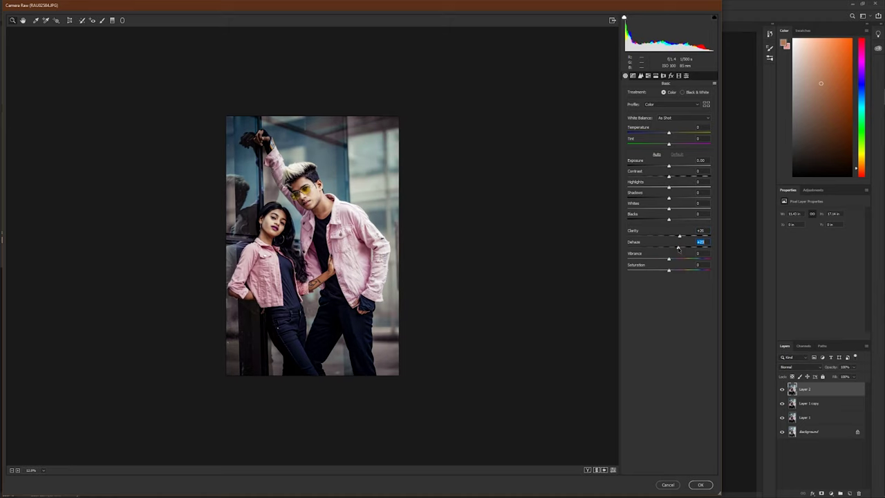
{"action": "left_click_drag", "start_coordinate": [677, 247], "coordinate": [672, 248]}
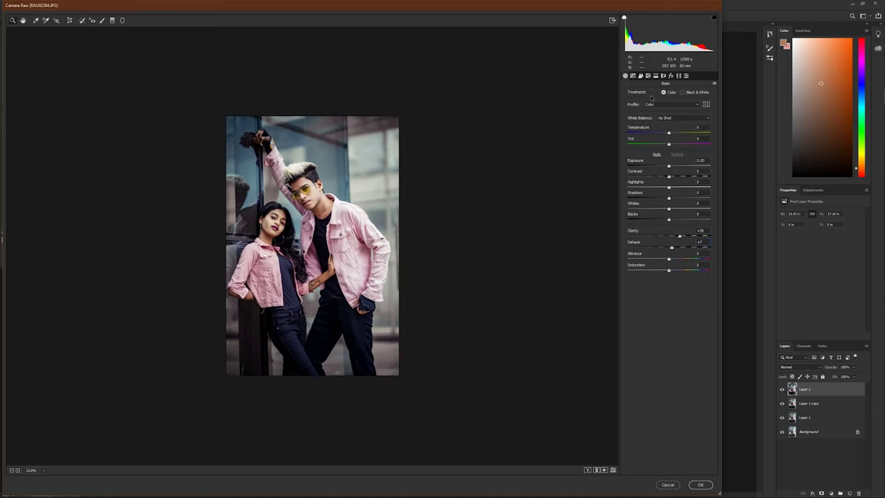
{"action": "left_click", "coordinate": [642, 75]}
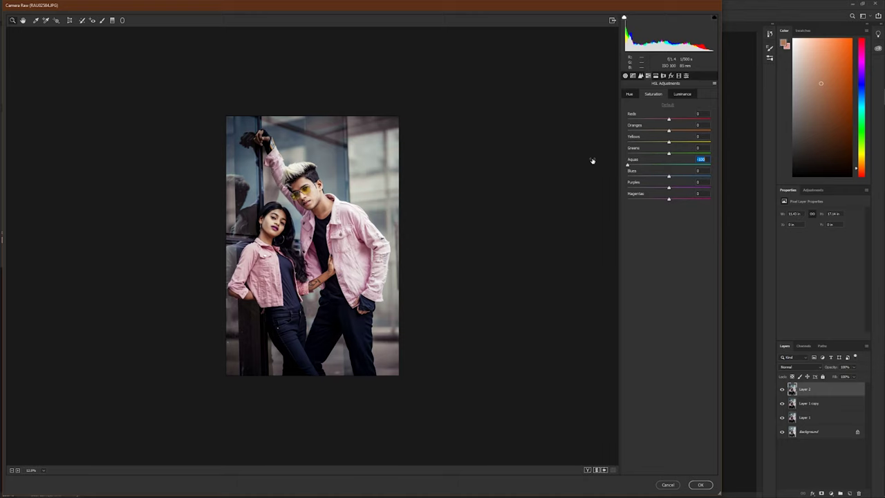
{"action": "left_click_drag", "start_coordinate": [652, 175], "coordinate": [611, 177]}
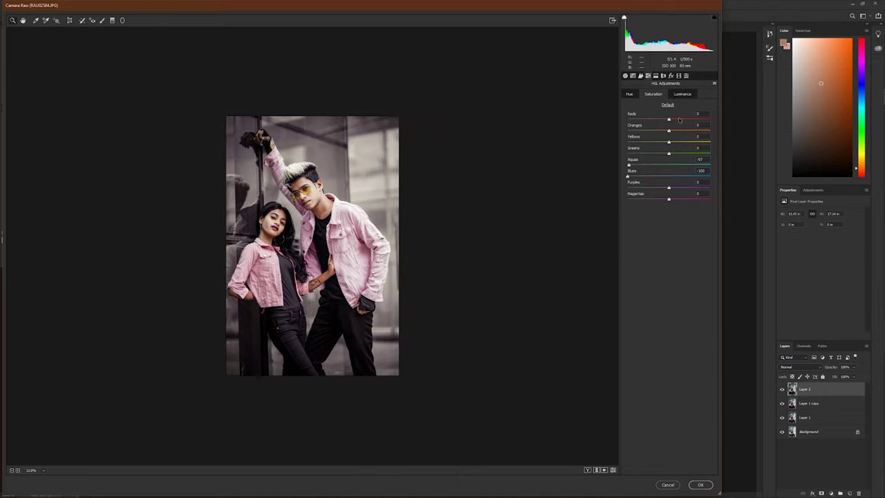
{"action": "left_click", "coordinate": [663, 76]}
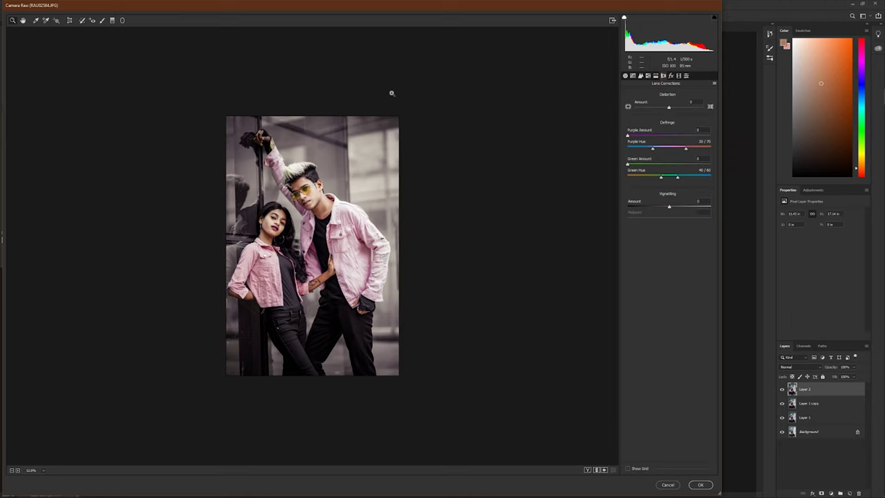
{"action": "key", "text": "Return"}
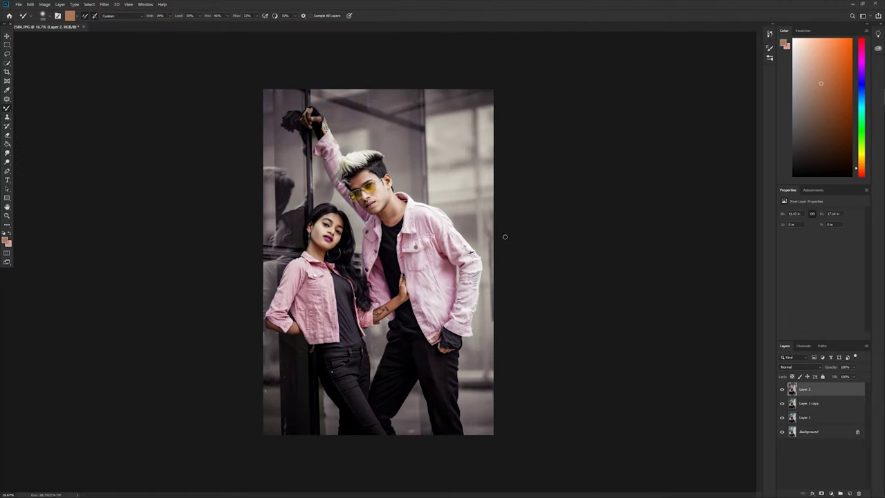
- Duplicate Layer 2 and add a new empty Layer 3 on top
{"action": "key", "text": "ctrl+j"}
{"action": "key", "text": "ctrl+minus"}
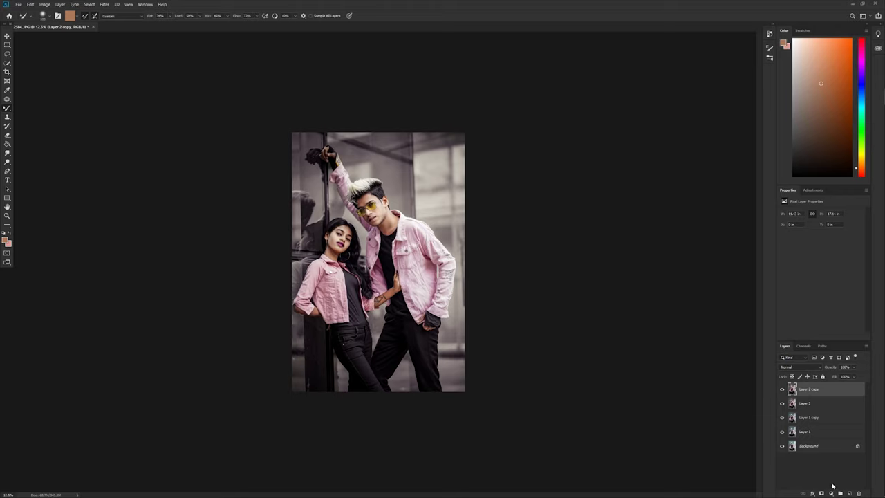
{"action": "left_click", "coordinate": [850, 493]}
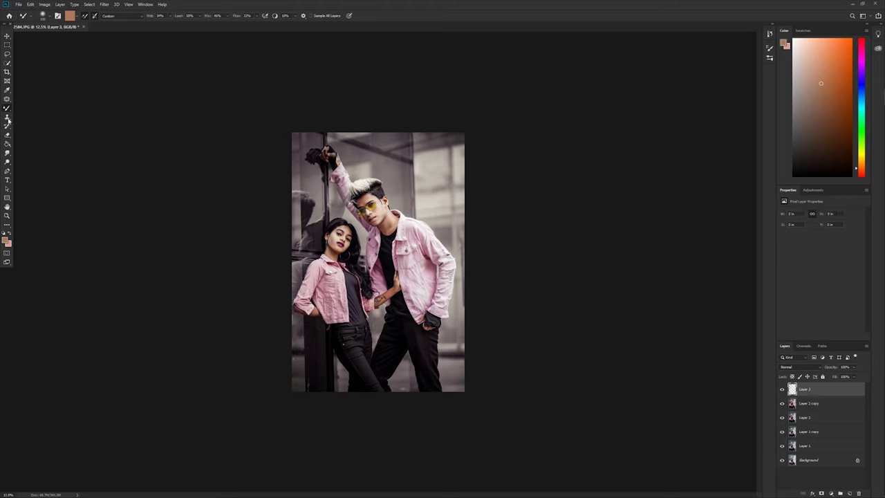
- Set the painting colour to white ffffff after briefly trying red ff0000
{"action": "left_click", "coordinate": [5, 240]}
{"action": "type", "text": "ff0000"}
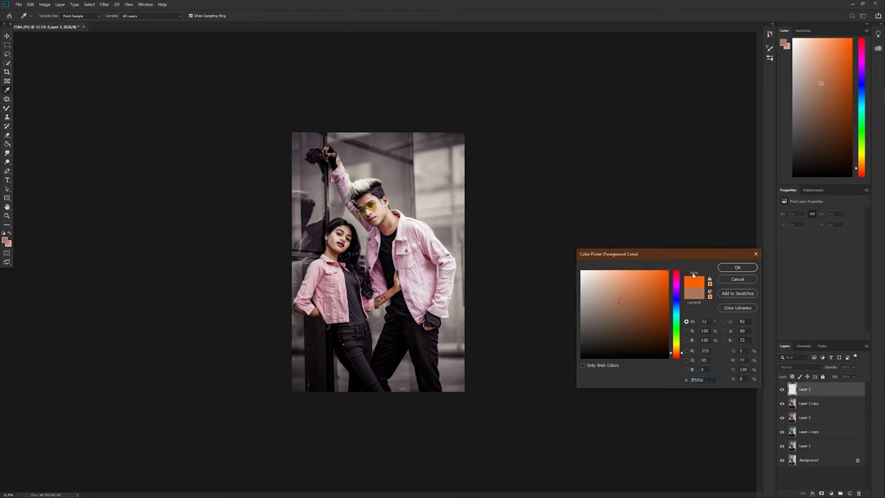
{"action": "key", "text": "Return"}
{"action": "key", "text": "b"}
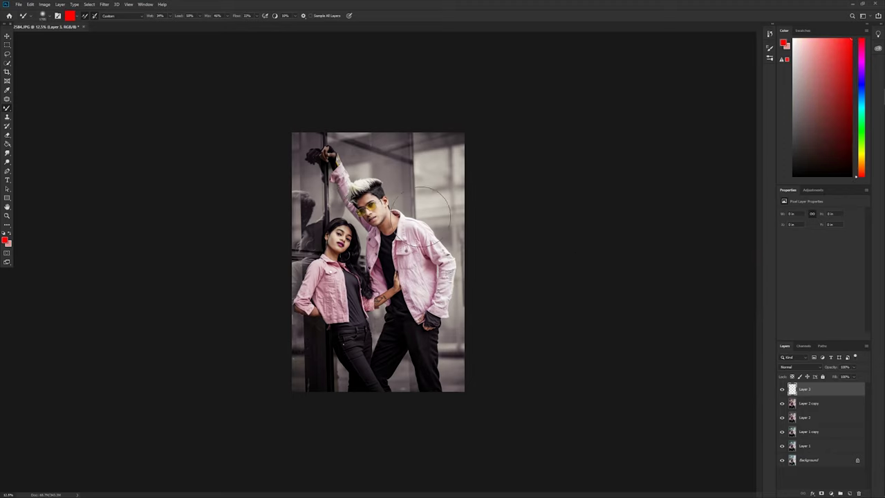
{"action": "key", "text": "i"}
{"action": "left_click", "coordinate": [69, 15]}
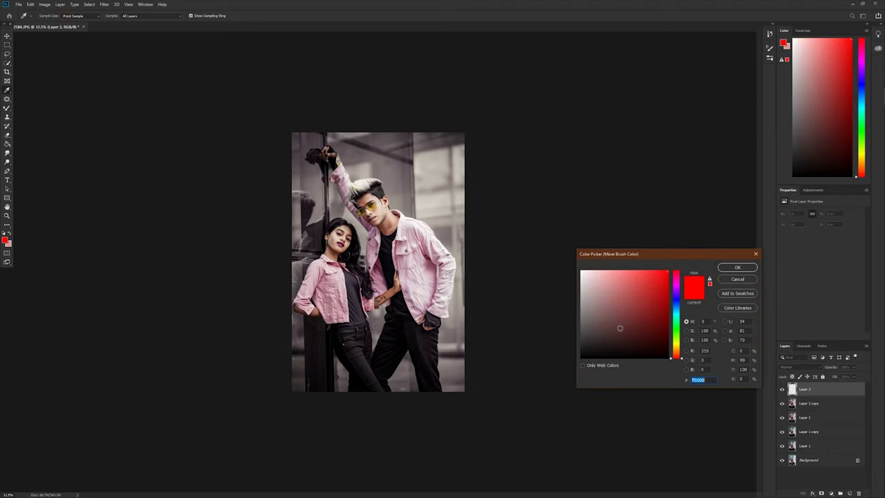
{"action": "type", "text": "ffffff"}
{"action": "key", "text": "Return"}
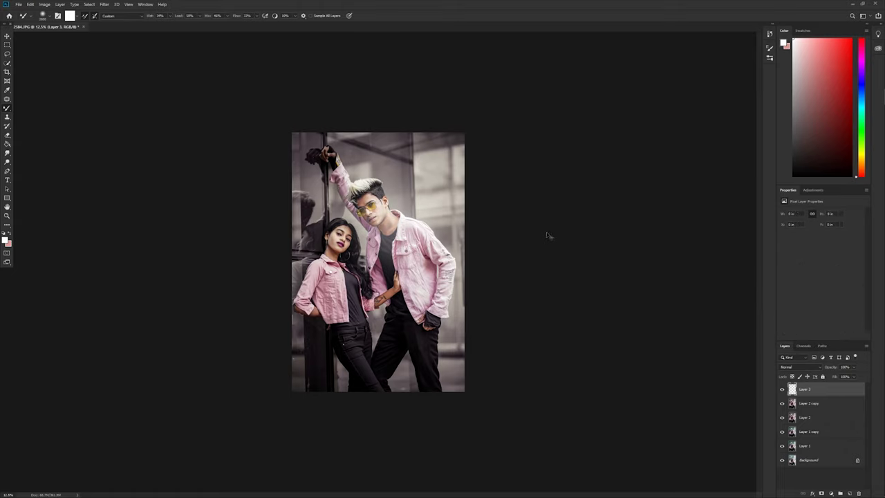
- Select the regular Brush Tool from the brush tool group
{"action": "right_click", "coordinate": [7, 108]}
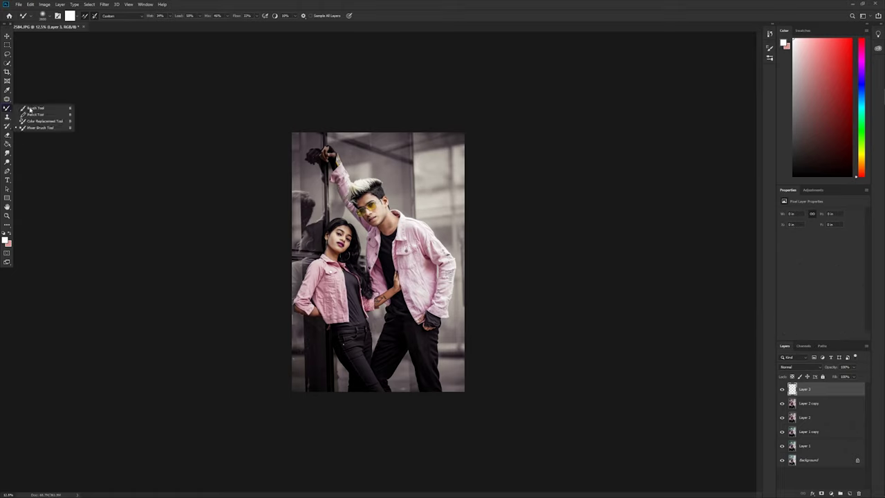
{"action": "left_click", "coordinate": [45, 114]}
{"action": "right_click", "coordinate": [7, 108]}
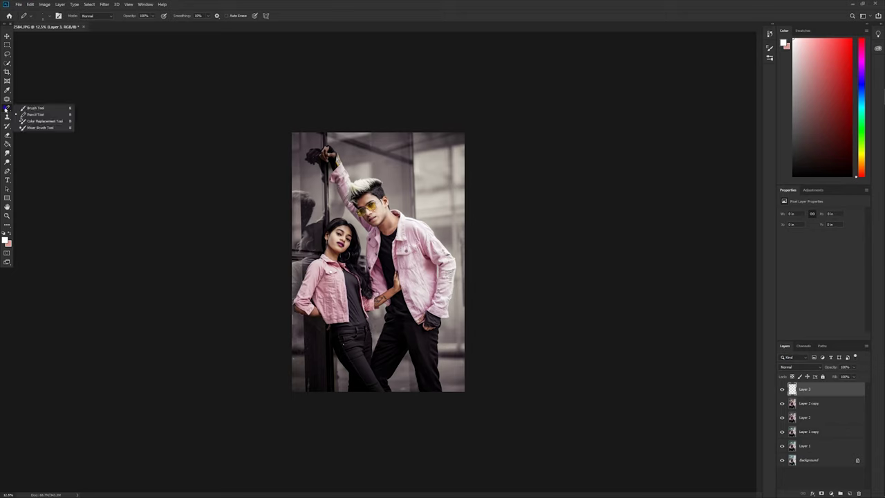
{"action": "left_click", "coordinate": [25, 107]}
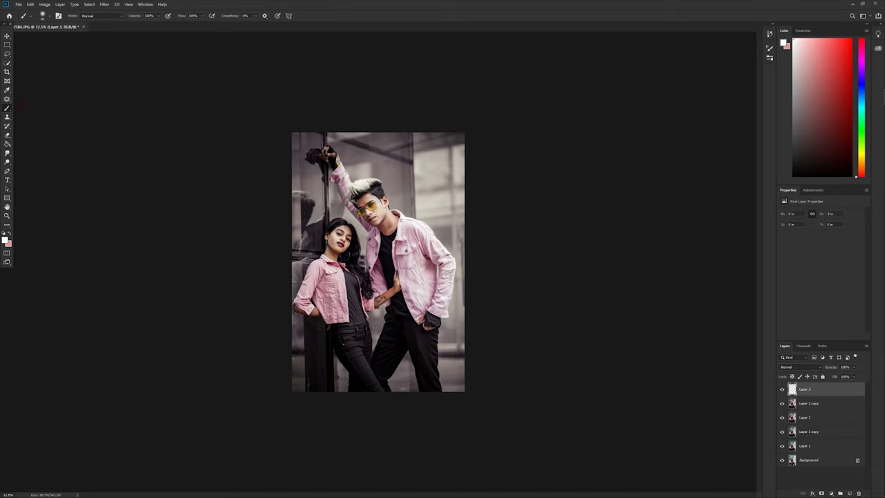
- Paint a soft white dab over the man's face on Layer 3 and set the layer to Screen
{"action": "left_click", "coordinate": [382, 215]}
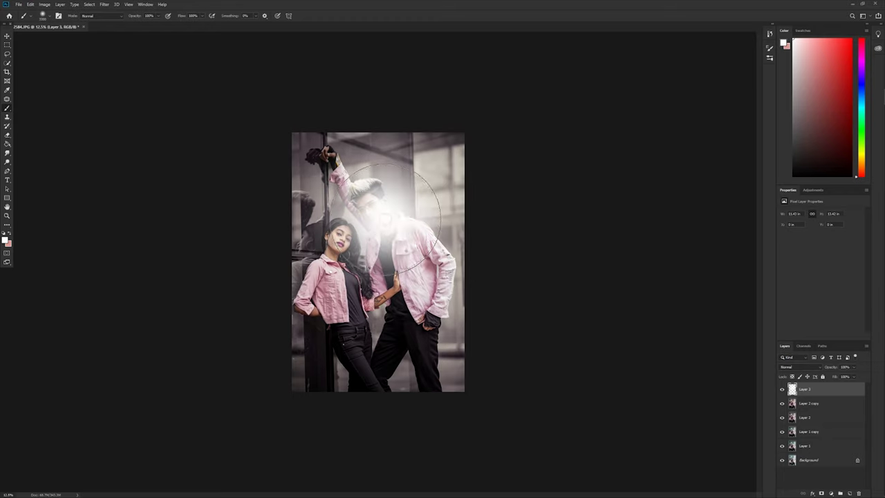
{"action": "left_click", "coordinate": [799, 367]}
{"action": "left_click", "coordinate": [795, 381]}
- Free-transform the white glow, stretching it wide along the top edge of the photo
{"action": "key", "text": "ctrl+t"}
{"action": "left_click_drag", "start_coordinate": [403, 204], "coordinate": [353, 122]}
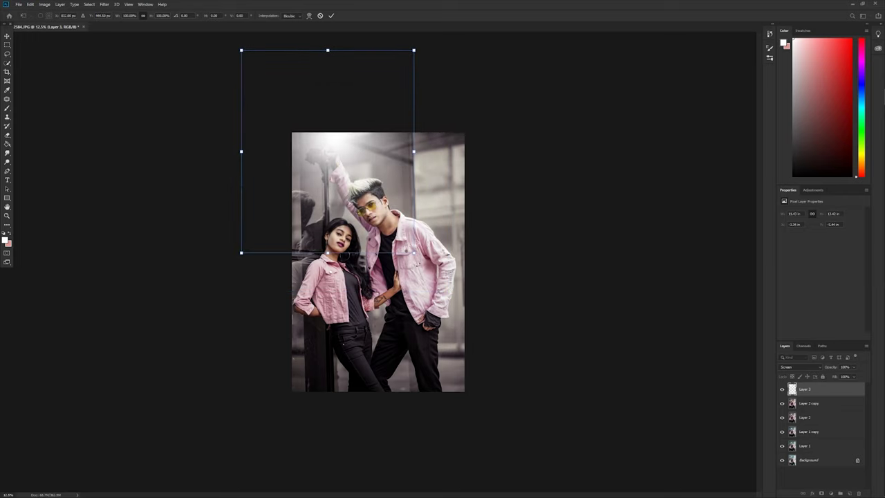
{"action": "left_click_drag", "start_coordinate": [414, 253], "coordinate": [284, 156]}
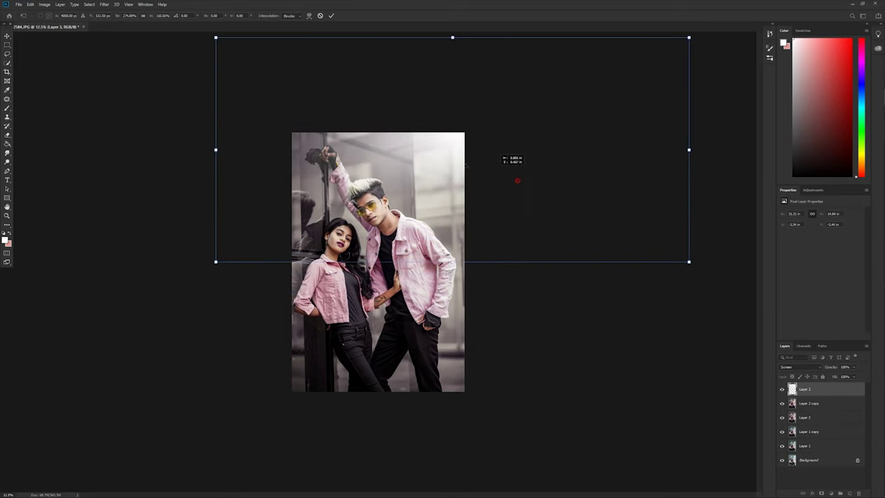
{"action": "left_click_drag", "start_coordinate": [284, 157], "coordinate": [239, 188]}
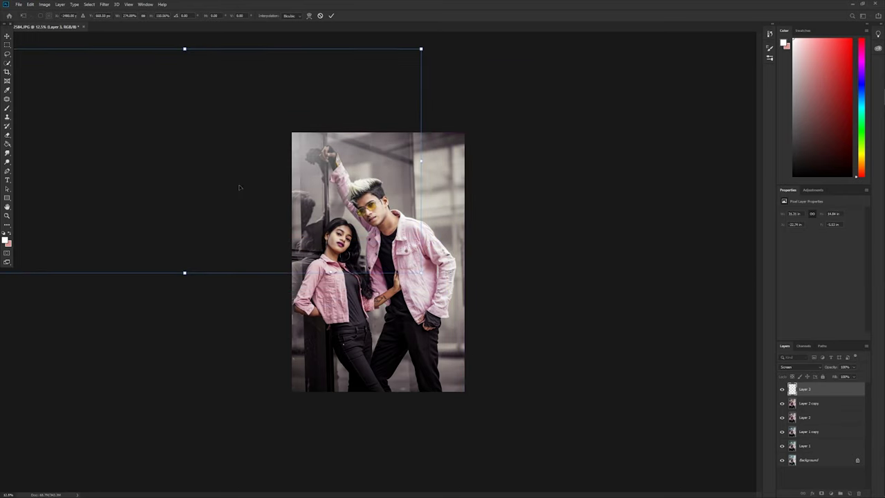
{"action": "mouse_move", "coordinate": [420, 275]}
{"action": "left_mouse_down"}
{"action": "mouse_move", "coordinate": [356, 264]}
{"action": "mouse_move", "coordinate": [603, 226]}
{"action": "mouse_move", "coordinate": [668, 242]}
{"action": "mouse_move", "coordinate": [687, 263]}
{"action": "mouse_move", "coordinate": [693, 249]}
{"action": "left_mouse_up"}
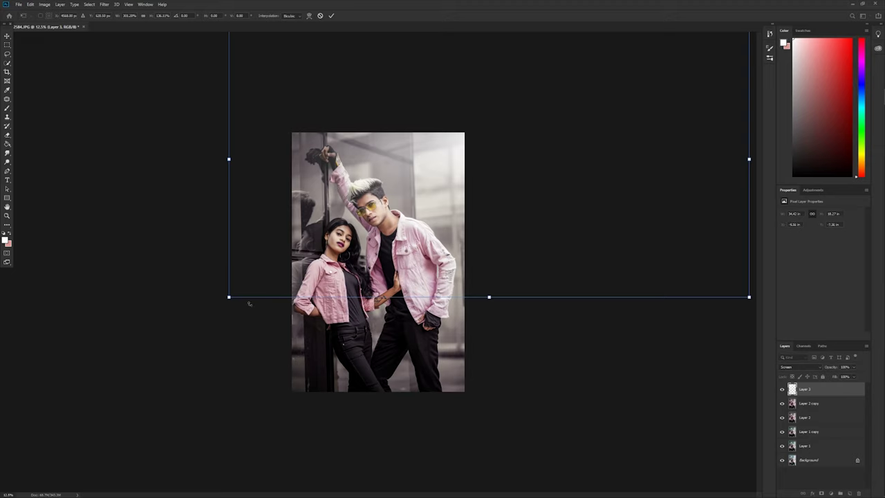
{"action": "mouse_move", "coordinate": [227, 297]}
{"action": "left_mouse_down"}
{"action": "mouse_move", "coordinate": [418, 225]}
{"action": "mouse_move", "coordinate": [389, 205]}
{"action": "mouse_move", "coordinate": [391, 213]}
{"action": "left_mouse_up"}
- Commit the glow transform and duplicate Layer 3 as Layer 3 copy to brighten it
{"action": "key", "text": "Return"}
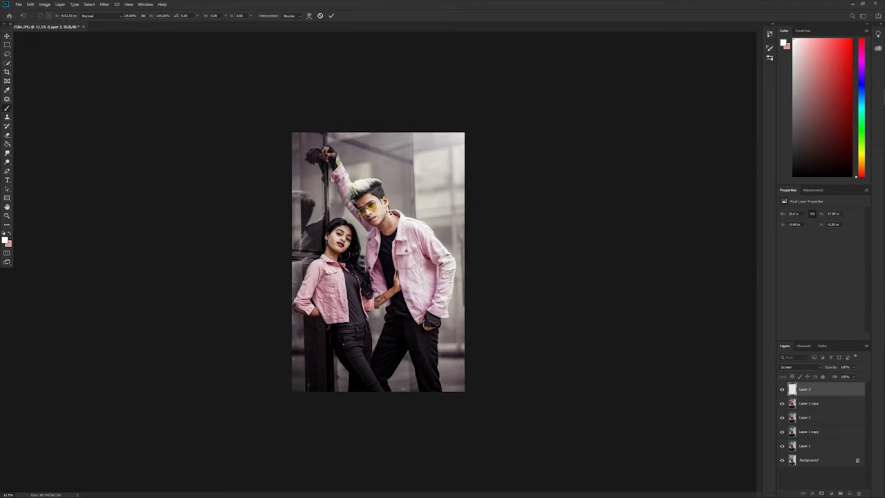
{"action": "key", "text": "b"}
{"action": "key", "text": "ctrl+j"}
{"action": "scroll", "coordinate": [389, 221], "scroll_direction": "down", "scroll_amount": 2}
{"action": "scroll", "coordinate": [389, 220], "scroll_direction": "up", "scroll_amount": 3}
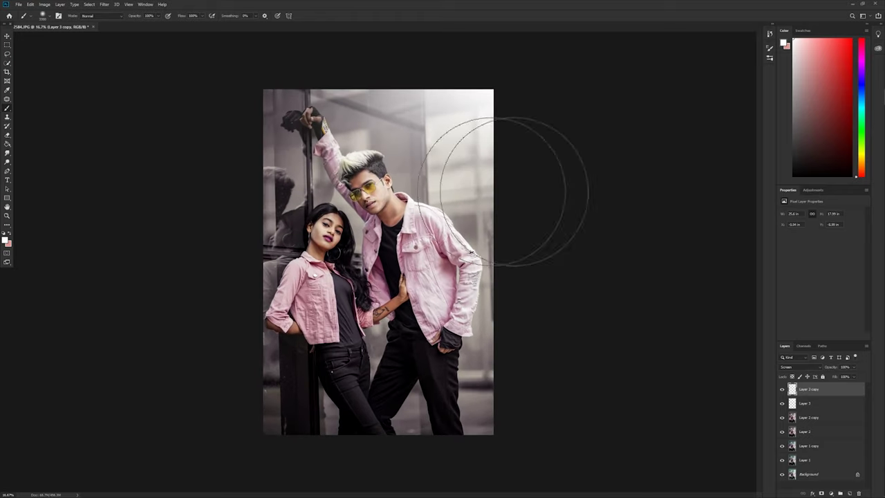
{"action": "scroll", "coordinate": [695, 253], "scroll_direction": "down", "scroll_amount": 1}
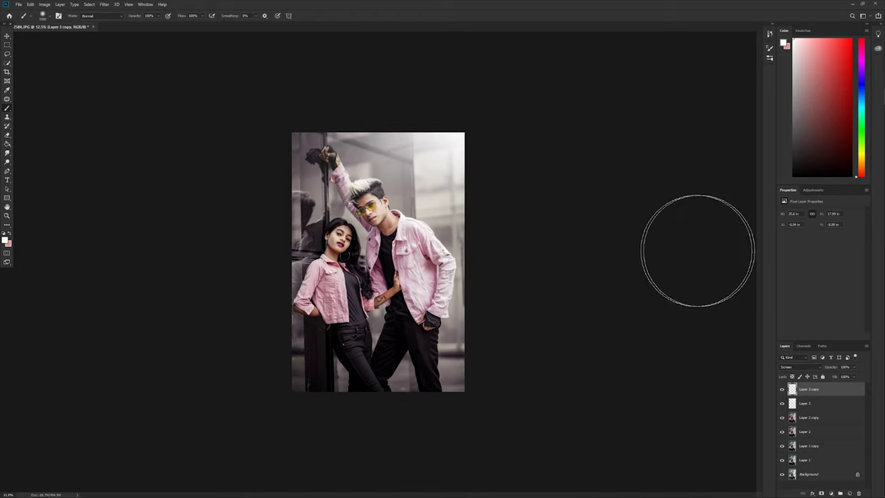
{"action": "left_click", "coordinate": [809, 403]}
{"action": "left_click", "coordinate": [817, 389]}
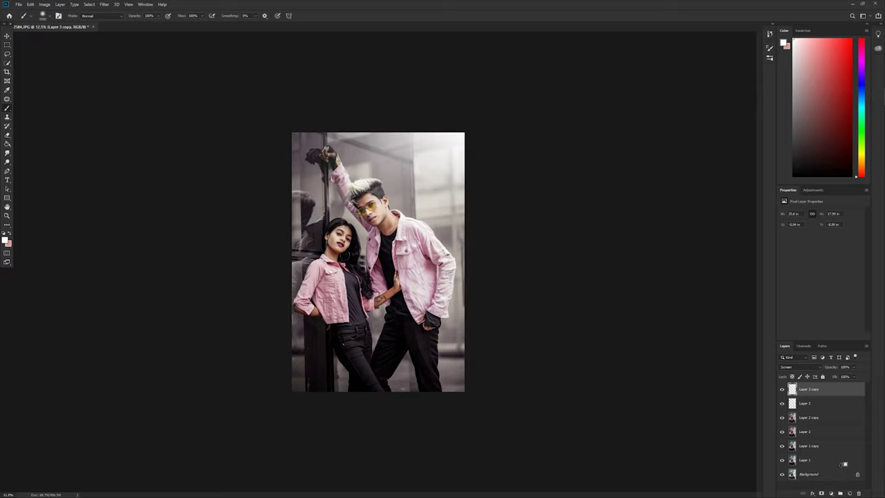
- Stamp all visible layers into a new Layer 4 and open it in the Camera Raw Filter
{"action": "key", "text": "ctrl+alt+shift+e"}
{"action": "scroll", "coordinate": [584, 336], "scroll_direction": "up", "scroll_amount": 3}
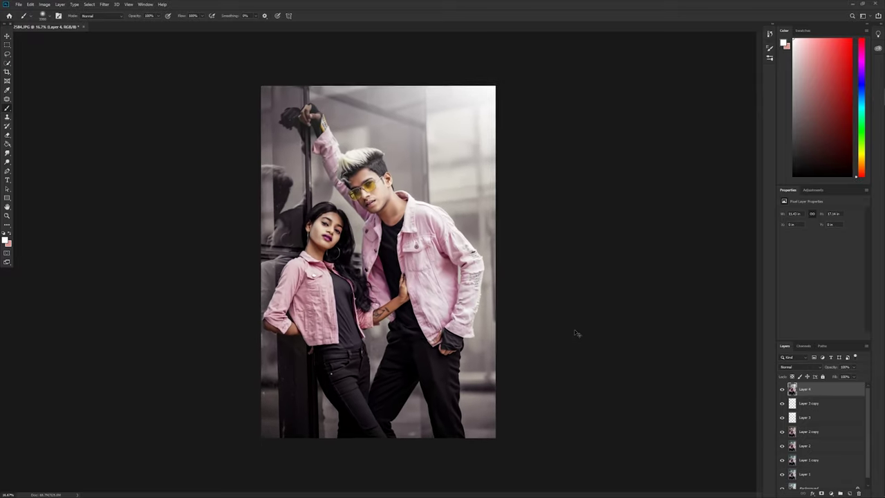
{"action": "scroll", "coordinate": [477, 301], "scroll_direction": "down", "scroll_amount": 2}
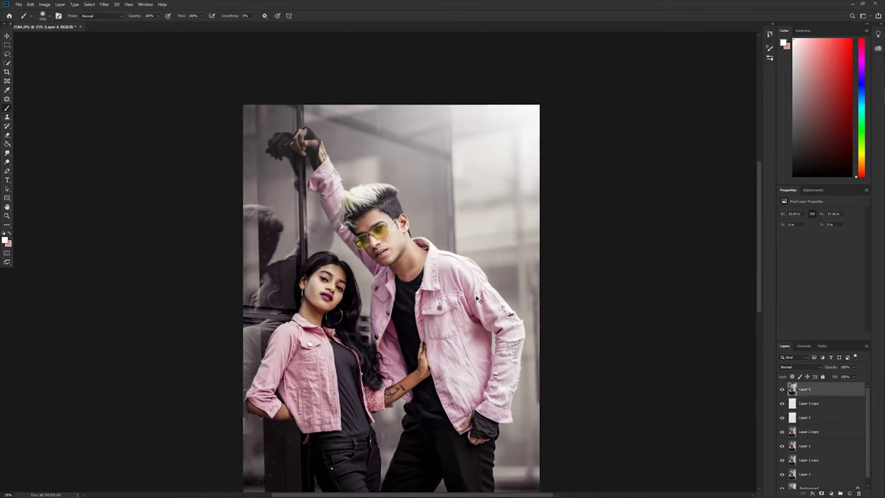
{"action": "scroll", "coordinate": [447, 295], "scroll_direction": "up", "scroll_amount": 1}
{"action": "scroll", "coordinate": [447, 295], "scroll_direction": "up", "scroll_amount": 1}
{"action": "scroll", "coordinate": [448, 295], "scroll_direction": "down", "scroll_amount": 2}
{"action": "scroll", "coordinate": [447, 295], "scroll_direction": "down", "scroll_amount": 1}
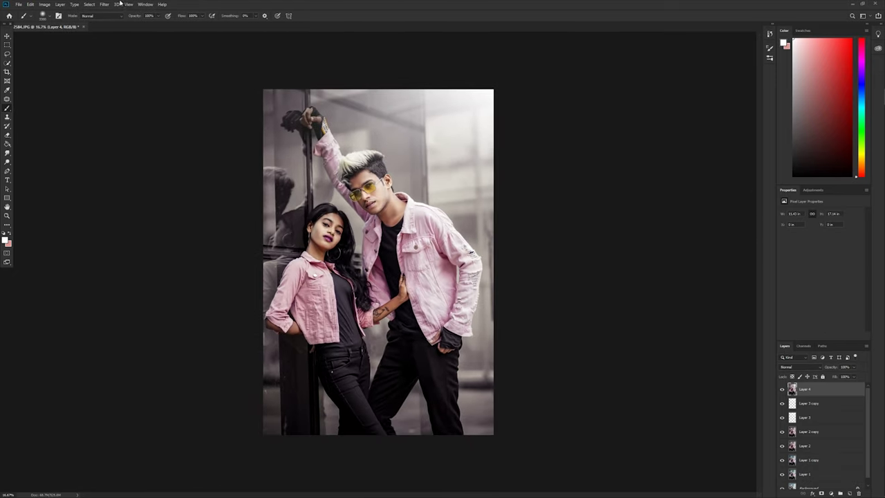
{"action": "left_click", "coordinate": [104, 4]}
{"action": "left_click", "coordinate": [121, 45]}
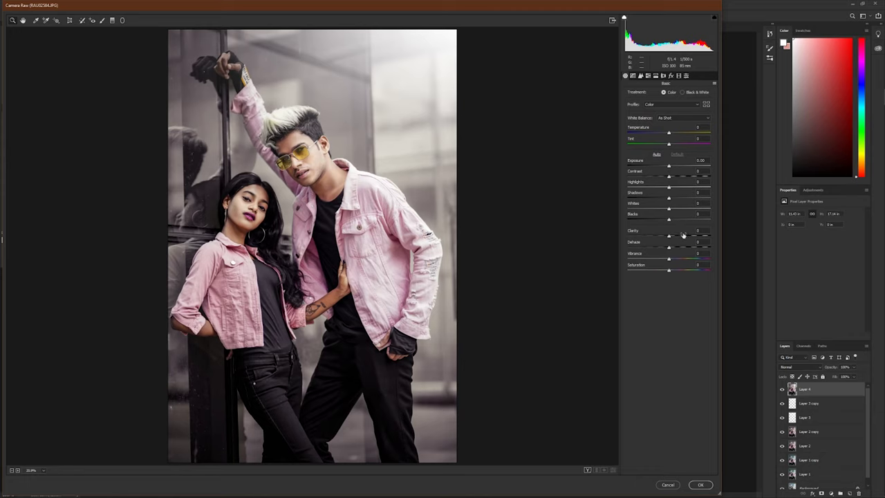
- Reset Clarity to 0, set luminance noise reduction to about 12, and apply the Camera Raw filter
{"action": "left_click", "coordinate": [687, 236]}
{"action": "left_click_drag", "start_coordinate": [677, 236], "coordinate": [677, 237]}
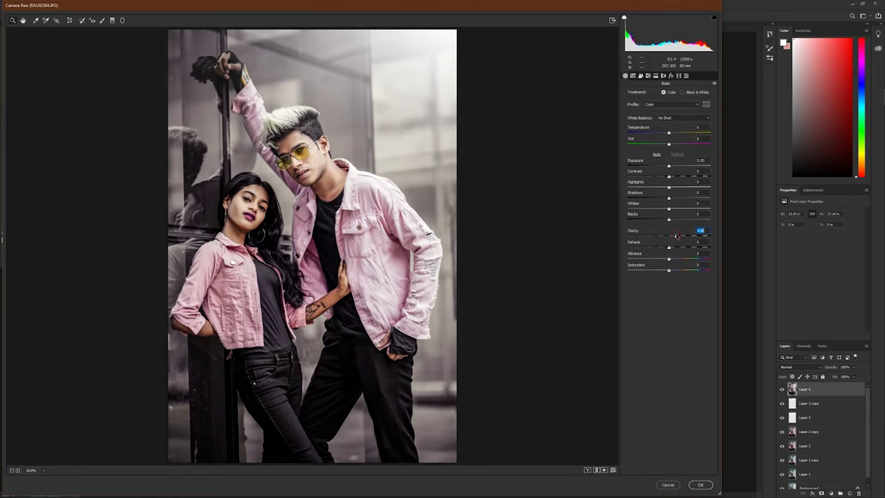
{"action": "double_click", "coordinate": [676, 237]}
{"action": "left_click", "coordinate": [640, 75]}
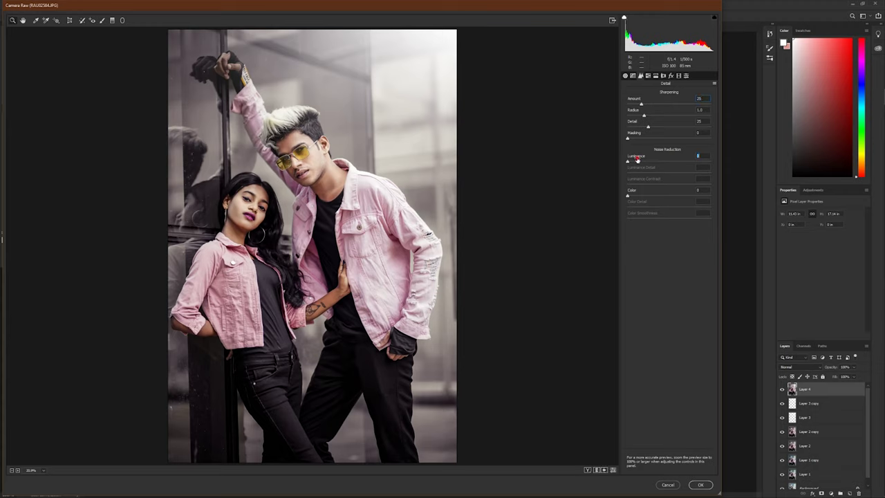
{"action": "left_click_drag", "start_coordinate": [638, 159], "coordinate": [638, 160]}
{"action": "left_click", "coordinate": [632, 75]}
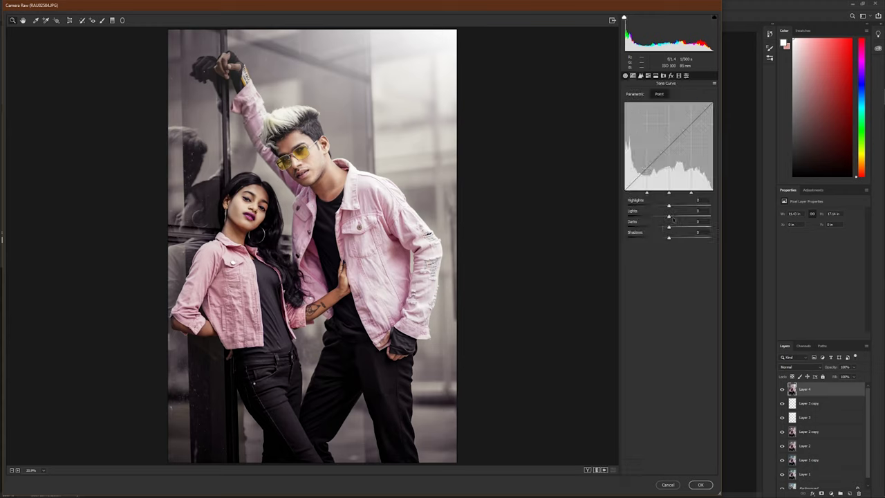
{"action": "key", "text": "Return"}
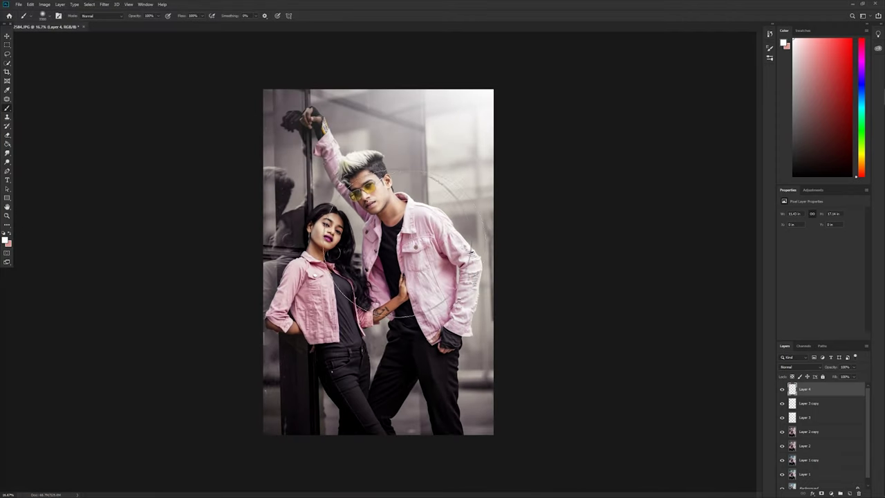
- Add a Color Balance layer with the Shadows Cyan-Red slider at about -34
{"action": "left_click", "coordinate": [813, 189]}
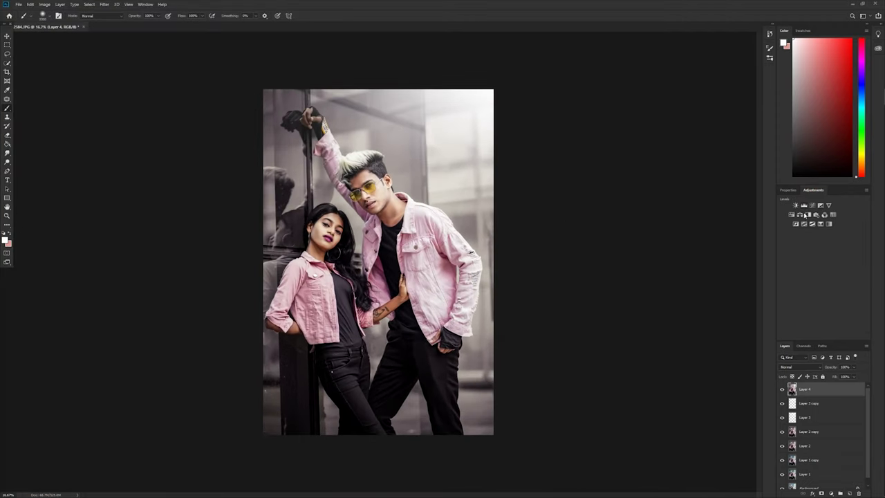
{"action": "left_click", "coordinate": [803, 215]}
{"action": "left_click", "coordinate": [808, 213]}
{"action": "left_click", "coordinate": [802, 221]}
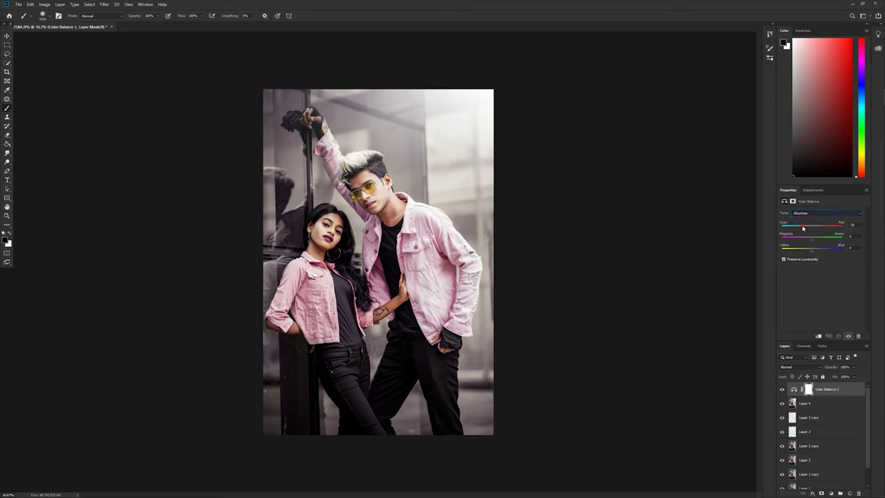
{"action": "mouse_move", "coordinate": [803, 227]}
{"action": "left_mouse_down"}
{"action": "mouse_move", "coordinate": [819, 250]}
{"action": "mouse_move", "coordinate": [814, 239]}
{"action": "left_mouse_up"}
{"action": "key", "text": "ctrl+minus"}
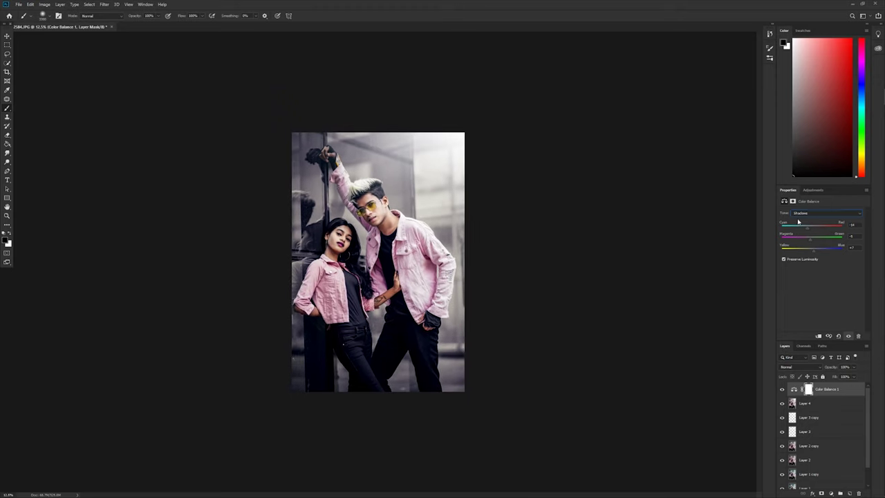
{"action": "key", "text": "ctrl+plus"}
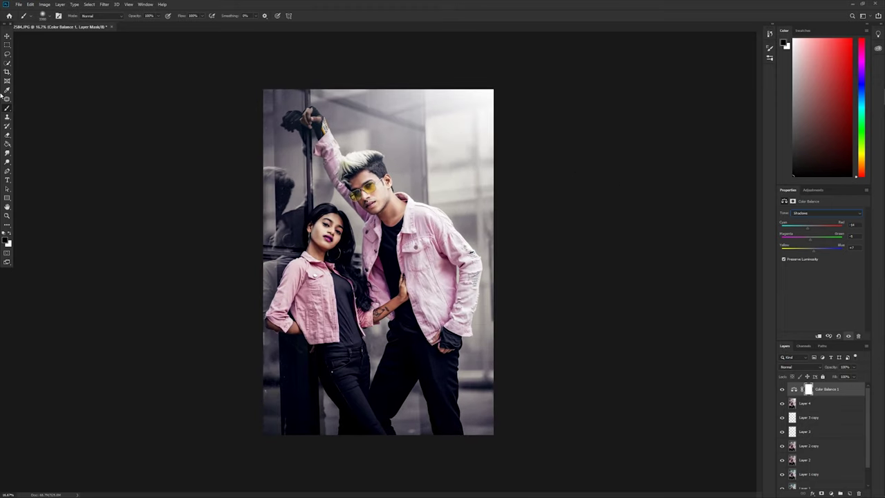
- Stamp all visible layers into a new merged Layer 5 above Color Balance 1
{"action": "left_click", "coordinate": [7, 46]}
{"action": "key", "text": "ctrl+shift+alt+e"}
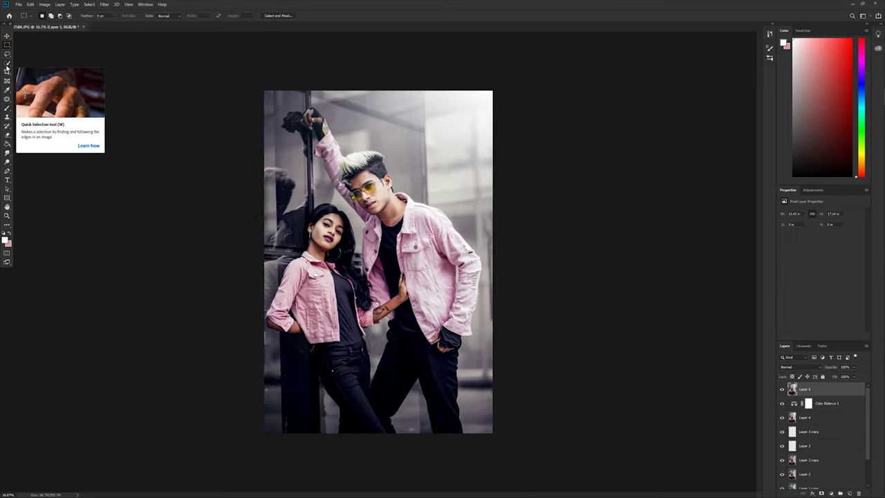
{"action": "key", "text": "ctrl+minus"}
{"action": "key", "text": "ctrl+plus"}
- Apply a Camera Raw Filter with Vibrance +20 to Layer 5
{"action": "left_click", "coordinate": [104, 4]}
{"action": "left_click", "coordinate": [121, 44]}
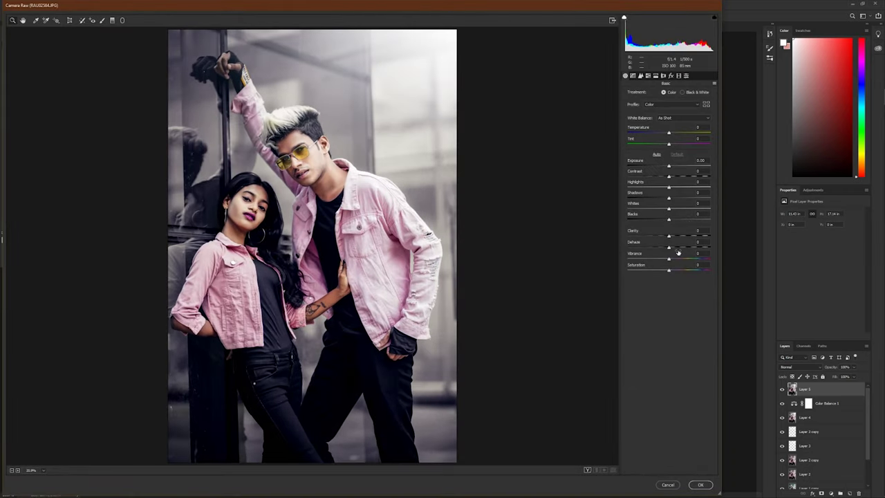
{"action": "key", "text": "ctrl+minus"}
{"action": "left_click_drag", "start_coordinate": [653, 259], "coordinate": [679, 259]}
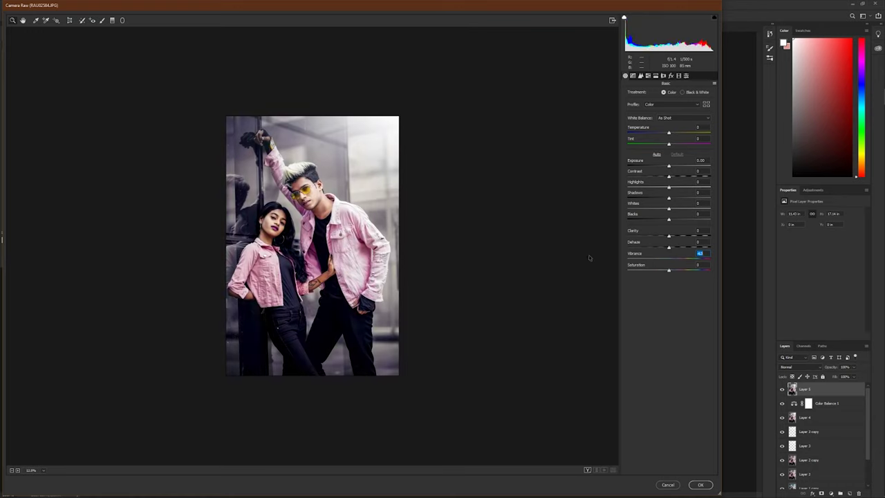
{"action": "key", "text": "ctrl+plus"}
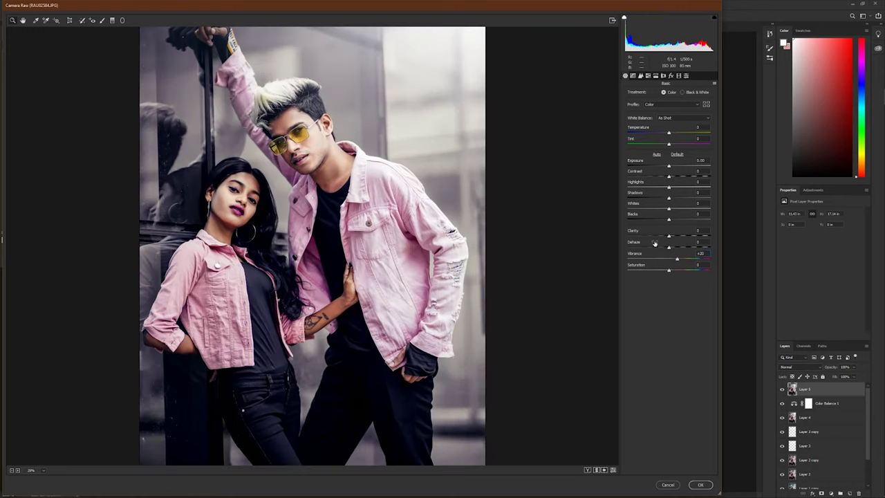
{"action": "key", "text": "ctrl+minus"}
{"action": "key", "text": "Return"}
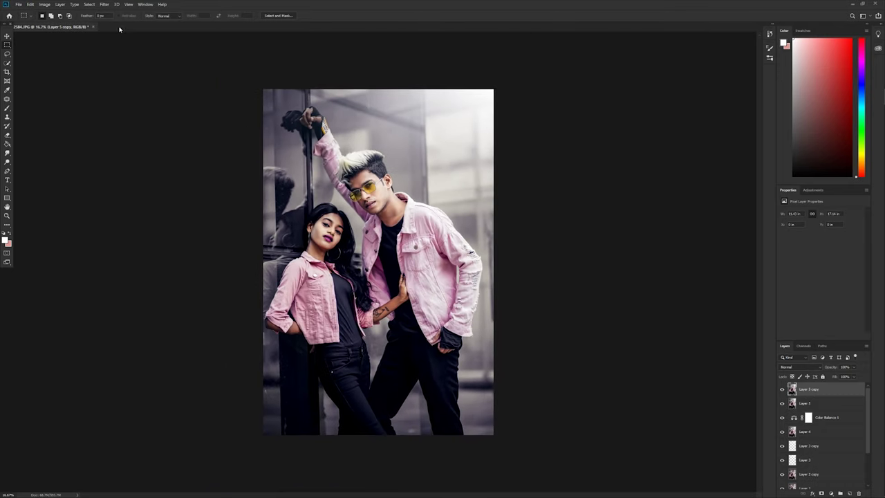
- Run Imagenomic Portraiture on Layer 5 copy with Enhancements Warmth +2 and apply it
{"action": "left_click", "coordinate": [104, 4]}
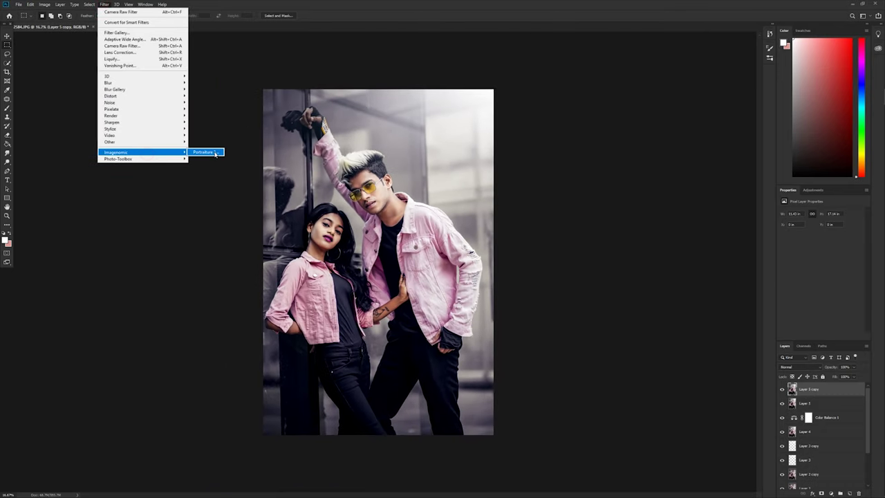
{"action": "left_click", "coordinate": [206, 153]}
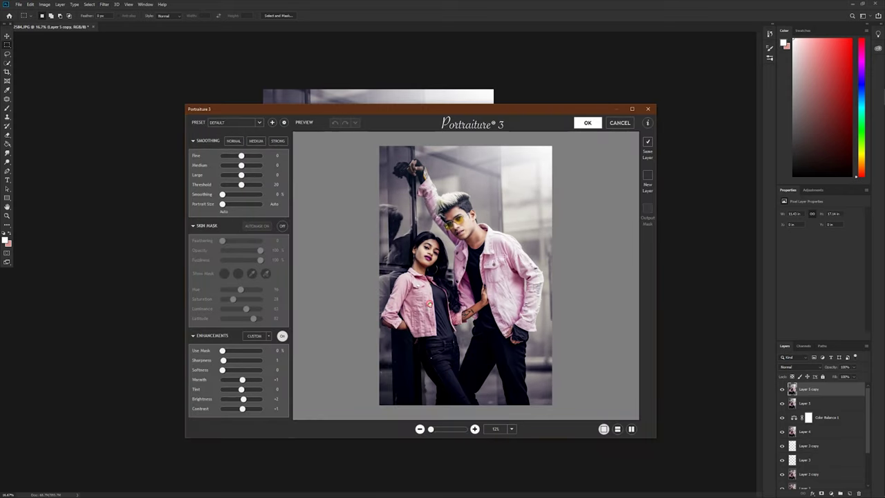
{"action": "scroll", "coordinate": [439, 287], "scroll_direction": "up", "scroll_amount": 1}
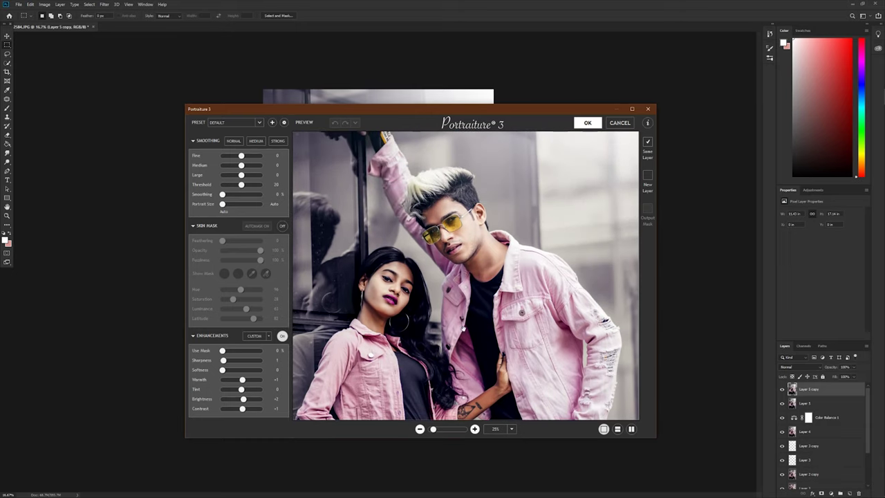
{"action": "scroll", "coordinate": [416, 333], "scroll_direction": "down", "scroll_amount": 5}
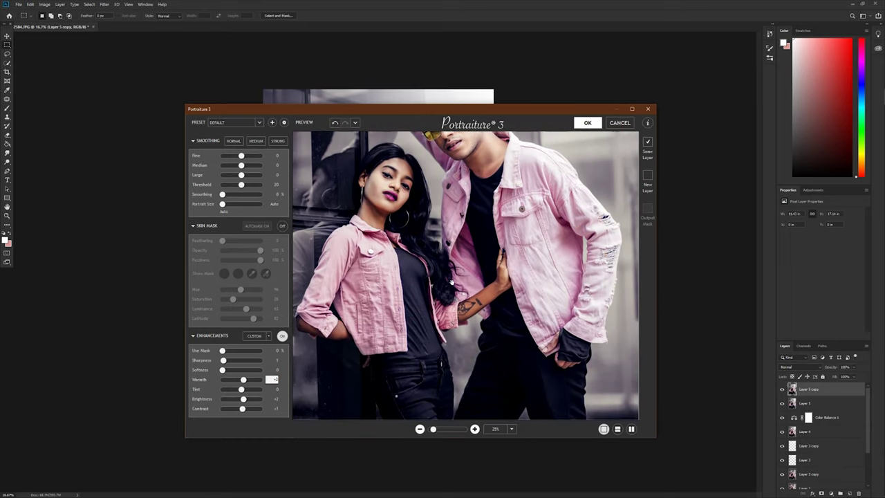
{"action": "scroll", "coordinate": [477, 311], "scroll_direction": "up", "scroll_amount": 1}
{"action": "scroll", "coordinate": [498, 344], "scroll_direction": "up", "scroll_amount": 4}
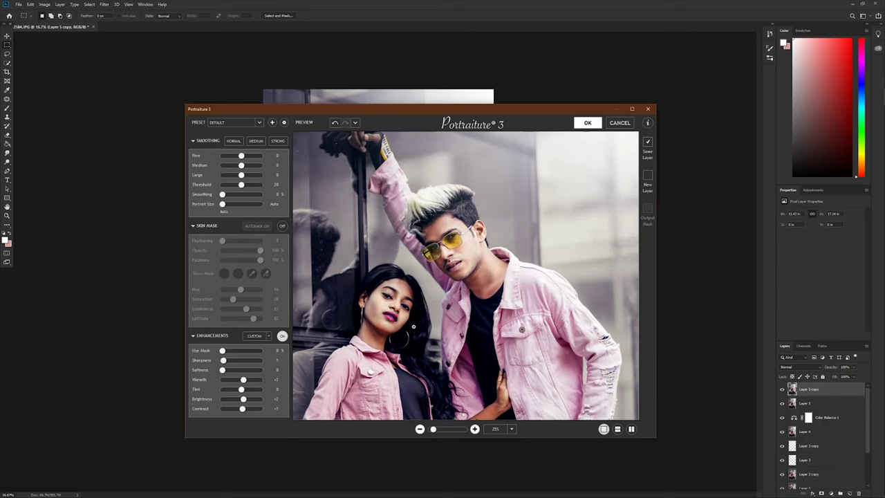
{"action": "scroll", "coordinate": [413, 326], "scroll_direction": "up", "scroll_amount": 1}
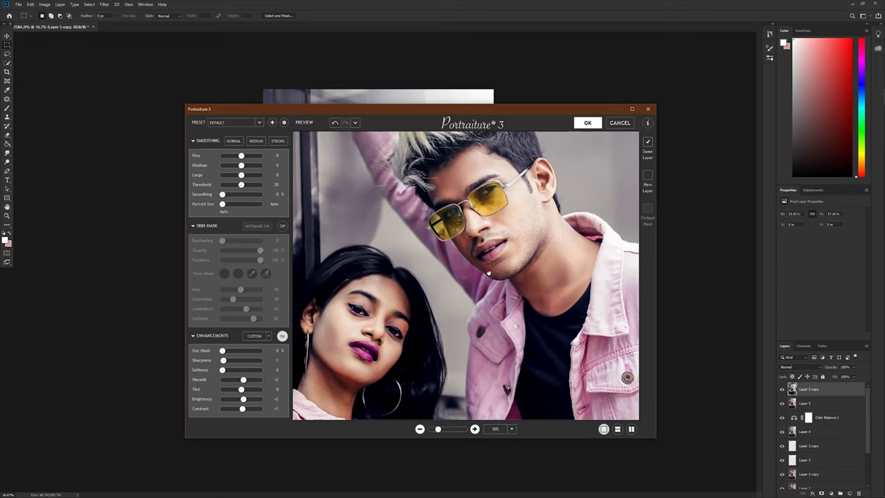
{"action": "scroll", "coordinate": [487, 297], "scroll_direction": "down", "scroll_amount": 3}
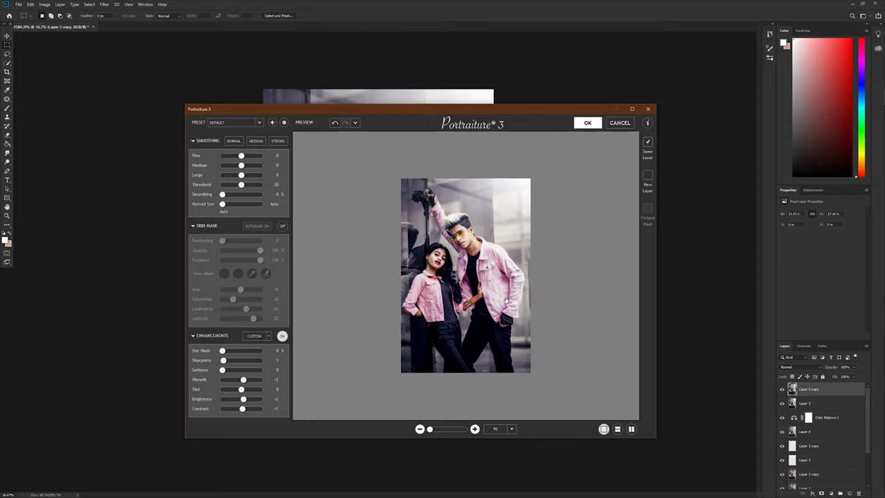
{"action": "key", "text": "Return"}
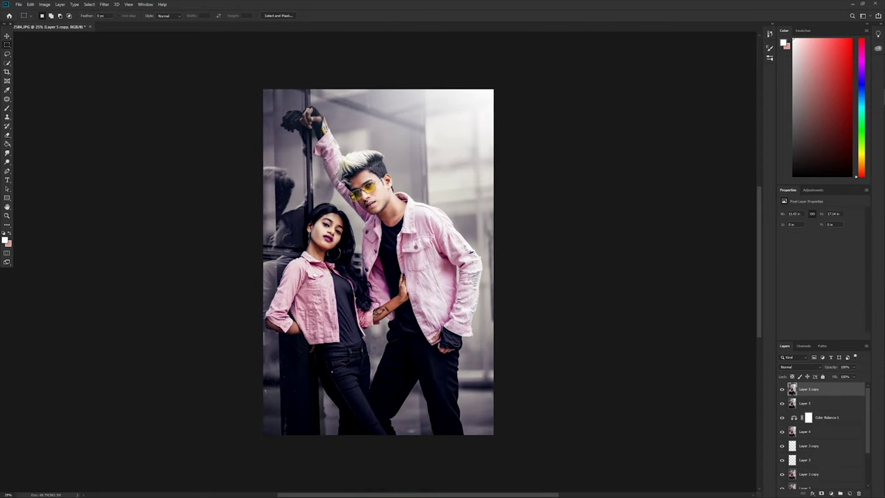
- Add a Photo Filter layer, trying teal and pale effffd tints before settling on dark grey-brown
{"action": "left_click", "coordinate": [814, 190]}
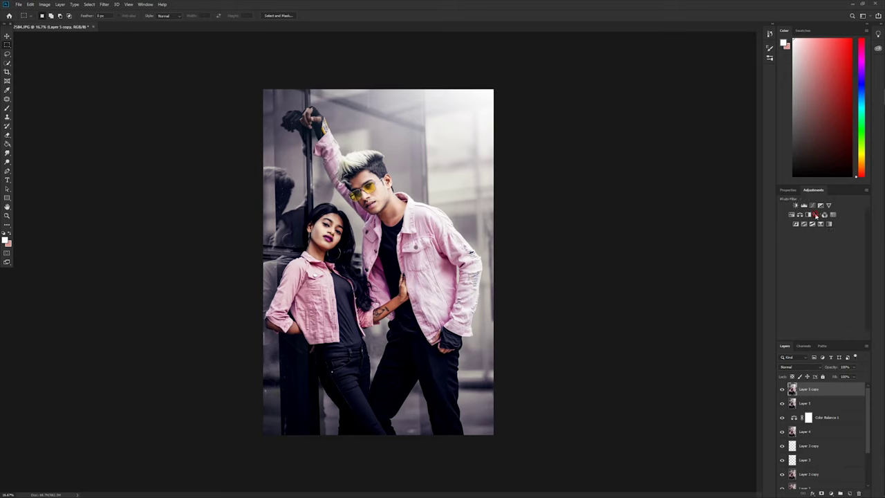
{"action": "left_click", "coordinate": [815, 215]}
{"action": "left_click", "coordinate": [803, 222]}
{"action": "left_click", "coordinate": [637, 319]}
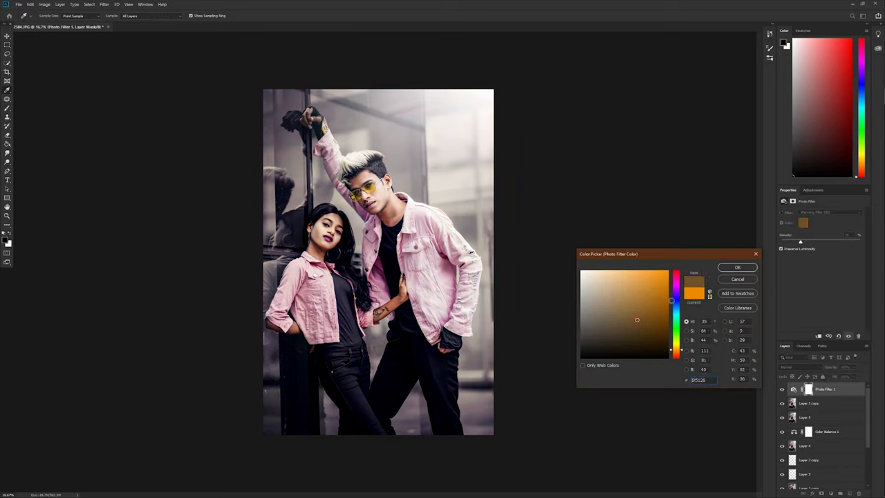
{"action": "left_click_drag", "start_coordinate": [676, 351], "coordinate": [676, 316]}
{"action": "type", "text": "effffd"}
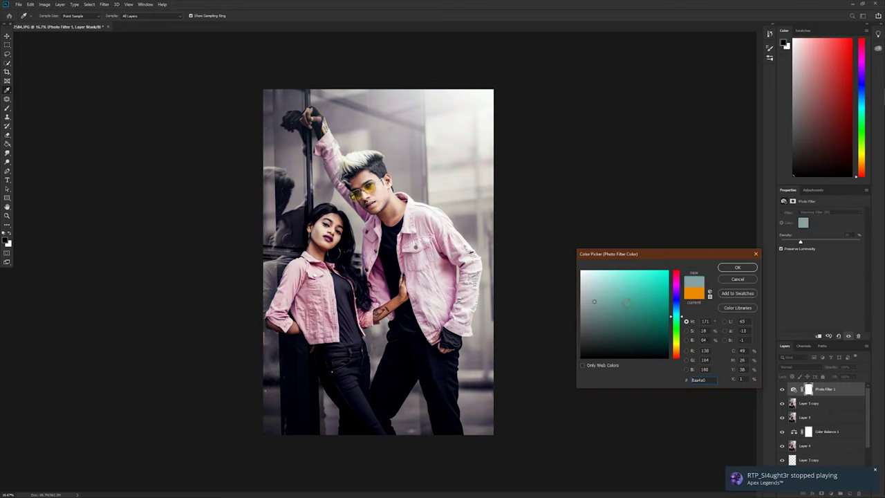
{"action": "left_click", "coordinate": [652, 277]}
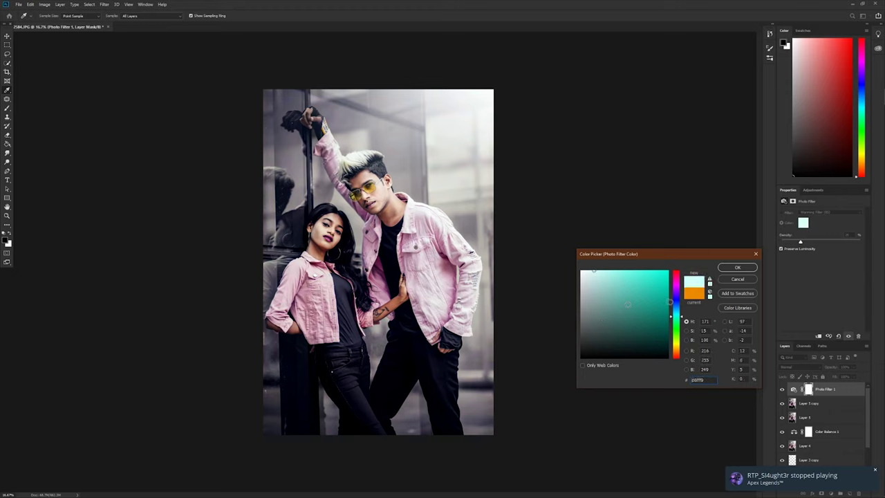
{"action": "mouse_move", "coordinate": [675, 317]}
{"action": "left_mouse_down"}
{"action": "mouse_move", "coordinate": [677, 355]}
{"action": "mouse_move", "coordinate": [676, 345]}
{"action": "left_mouse_up"}
{"action": "left_click", "coordinate": [637, 291]}
{"action": "left_click", "coordinate": [583, 271]}
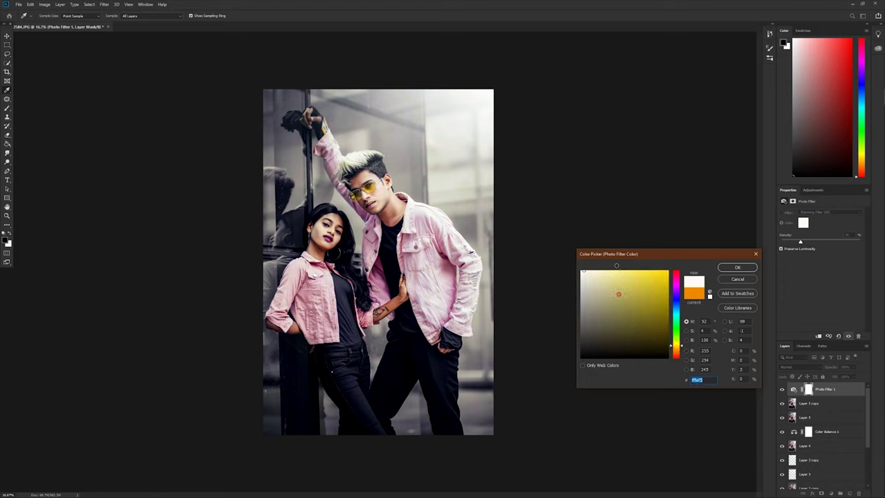
{"action": "mouse_move", "coordinate": [616, 265]}
{"action": "left_mouse_down"}
{"action": "mouse_move", "coordinate": [633, 296]}
{"action": "mouse_move", "coordinate": [627, 309]}
{"action": "mouse_move", "coordinate": [639, 278]}
{"action": "mouse_move", "coordinate": [583, 325]}
{"action": "left_mouse_up"}
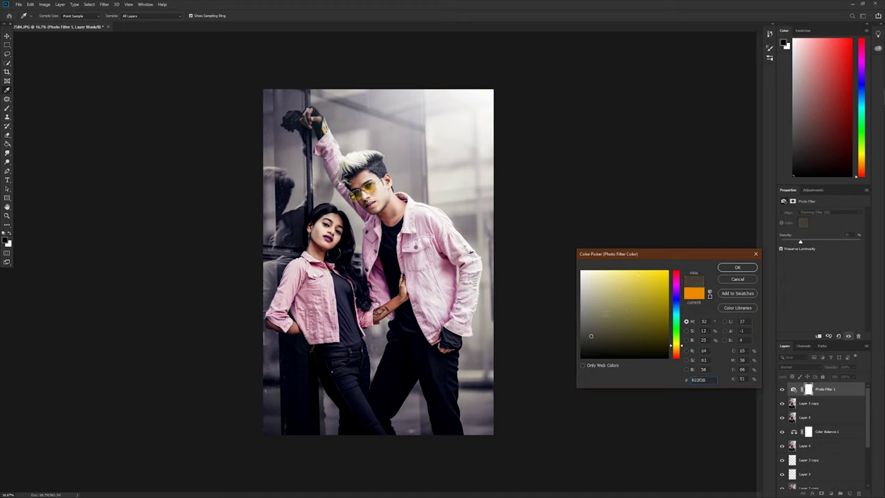
{"action": "left_click", "coordinate": [737, 267]}
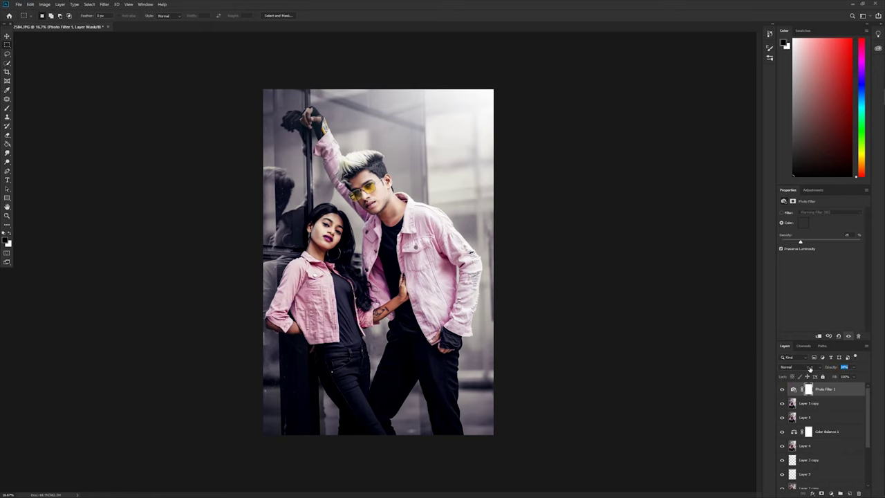
- Add a new empty layer above Photo Filter 1 and switch to the Brush Tool
{"action": "key", "text": "ctrl+plus"}
{"action": "key", "text": "ctrl+plus"}
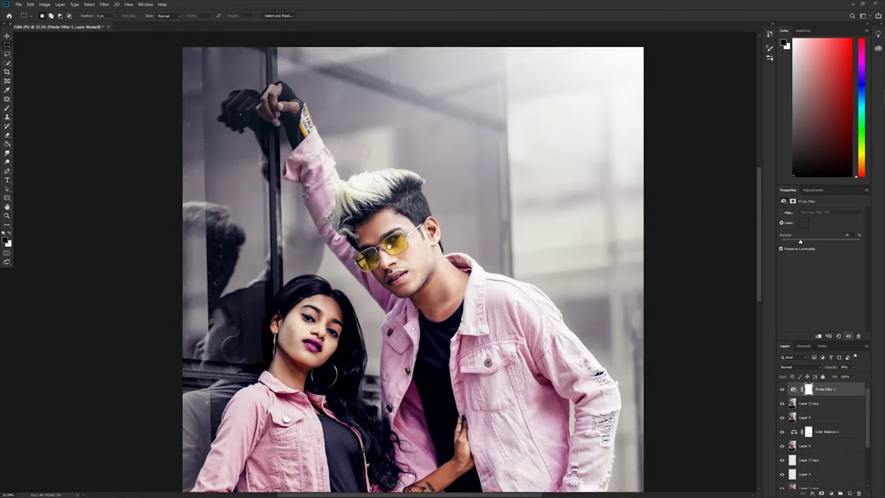
{"action": "key", "text": "ctrl+plus"}
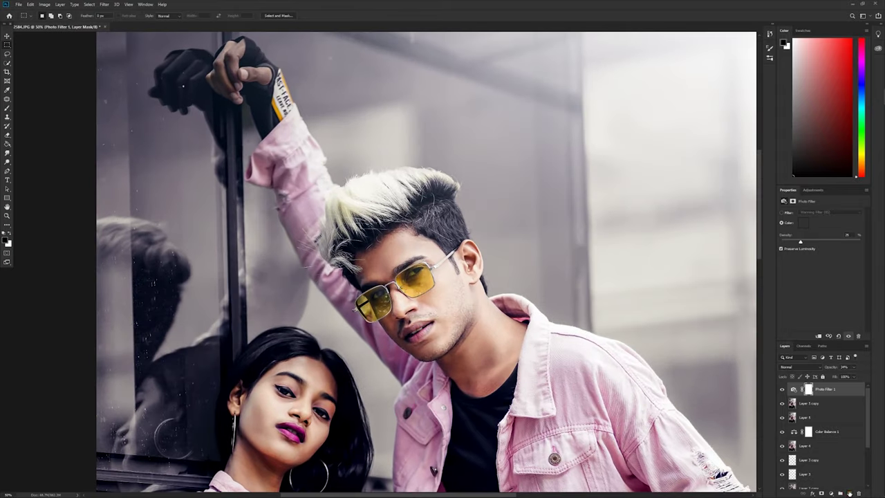
{"action": "left_click", "coordinate": [849, 492]}
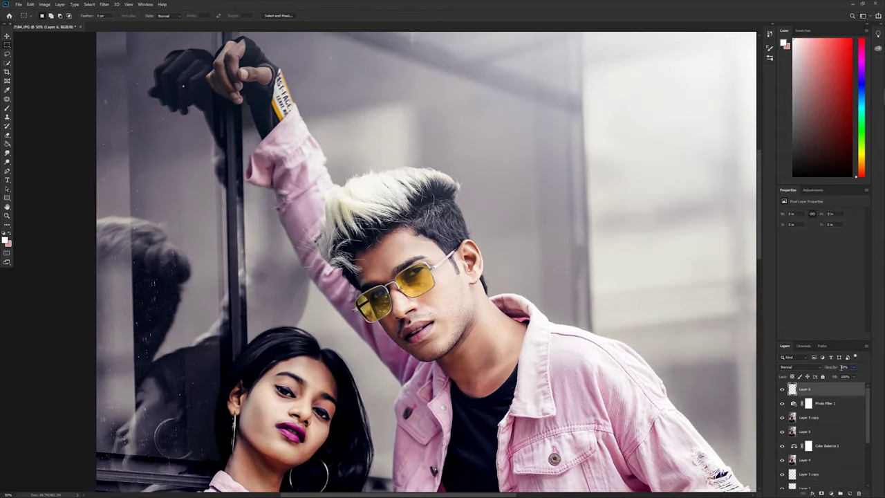
{"action": "right_click", "coordinate": [7, 113]}
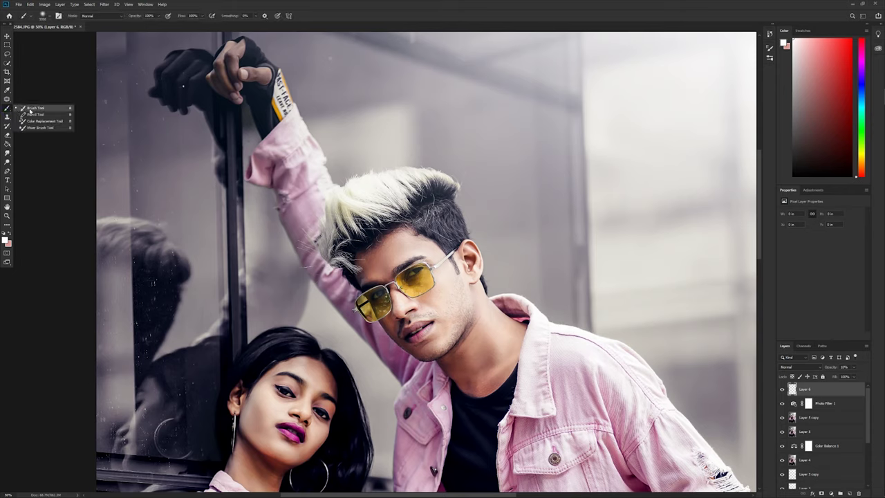
{"action": "left_click", "coordinate": [41, 109]}
- Paint a small #ff0000 red dab near the lips, then stamp all visible layers into Layer 7
{"action": "left_click", "coordinate": [5, 238]}
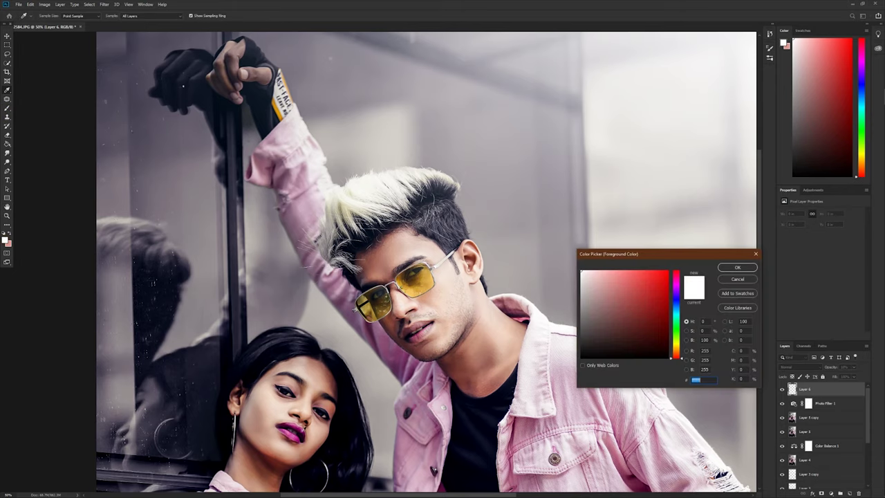
{"action": "type", "text": "ff0000"}
{"action": "key", "text": "Return"}
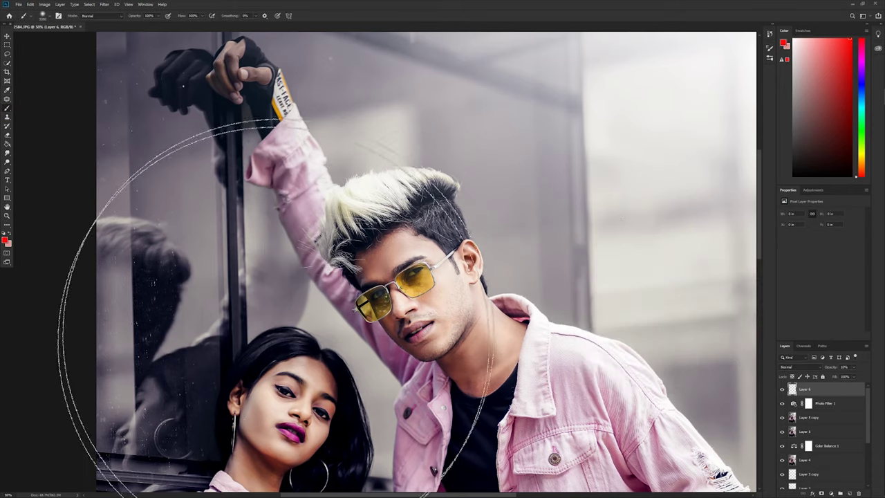
{"action": "key", "text": "bracketleft"}
{"action": "key", "text": "bracketleft"}
{"action": "key", "text": "bracketleft"}
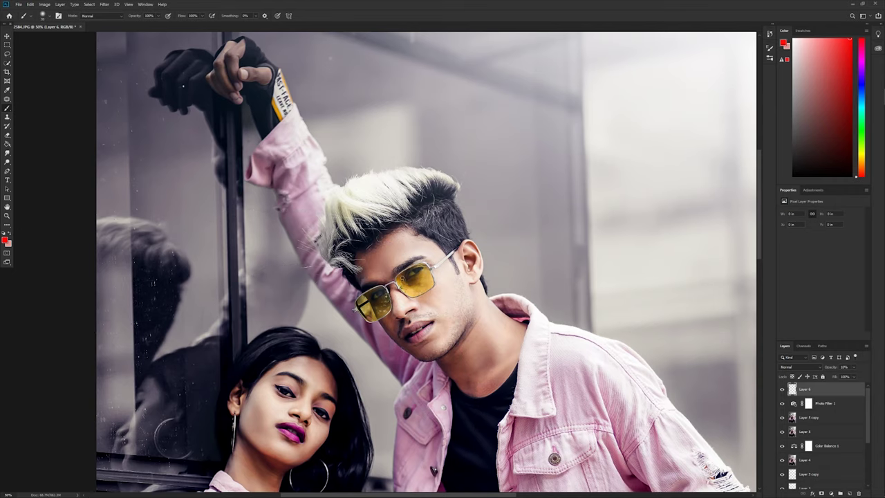
{"action": "left_click", "coordinate": [428, 330]}
{"action": "key", "text": "ctrl+minus"}
{"action": "key", "text": "ctrl+minus"}
{"action": "key", "text": "ctrl+minus"}
{"action": "key", "text": "ctrl+minus"}
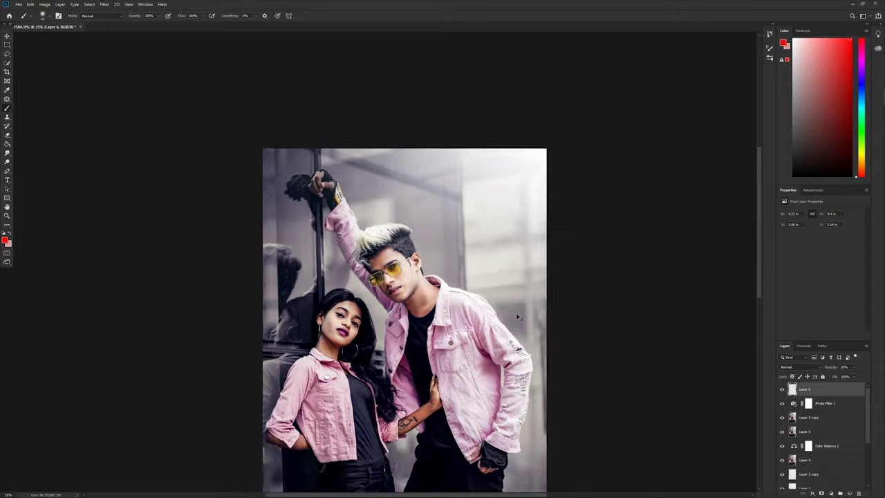
{"action": "key", "text": "ctrl+shift+alt+e"}
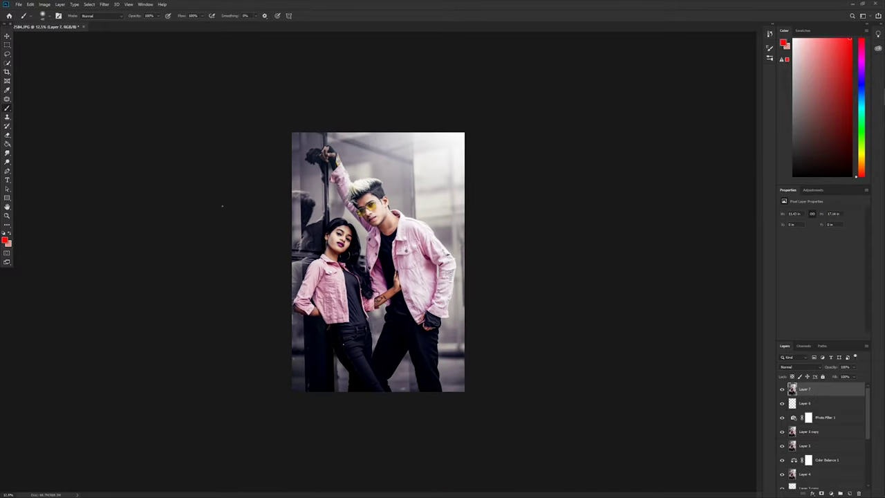
- Open FLY EMIRATED.png from the stocs folder on the Desktop
{"action": "left_click", "coordinate": [20, 5]}
{"action": "left_click", "coordinate": [27, 22]}
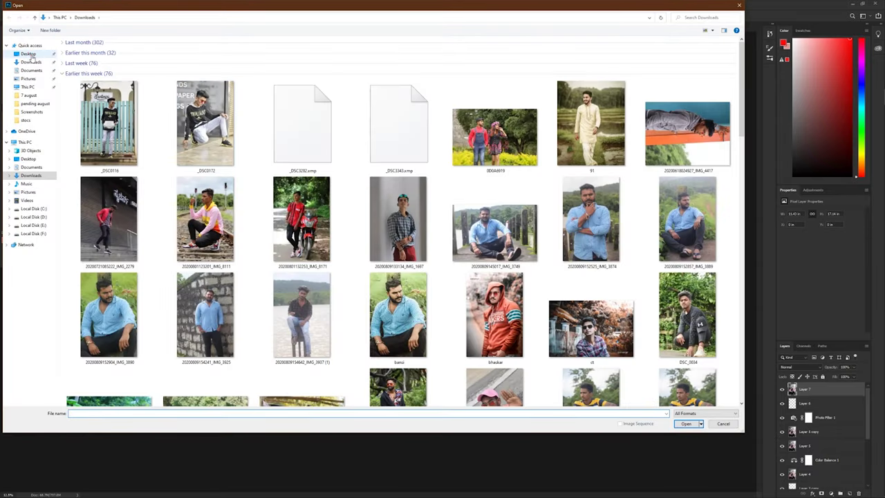
{"action": "left_click", "coordinate": [28, 53]}
{"action": "left_click", "coordinate": [26, 183]}
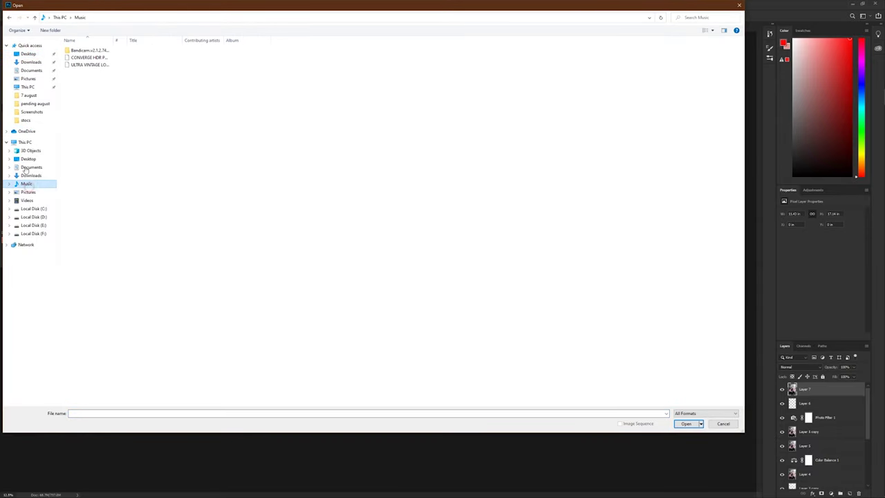
{"action": "left_click", "coordinate": [26, 120]}
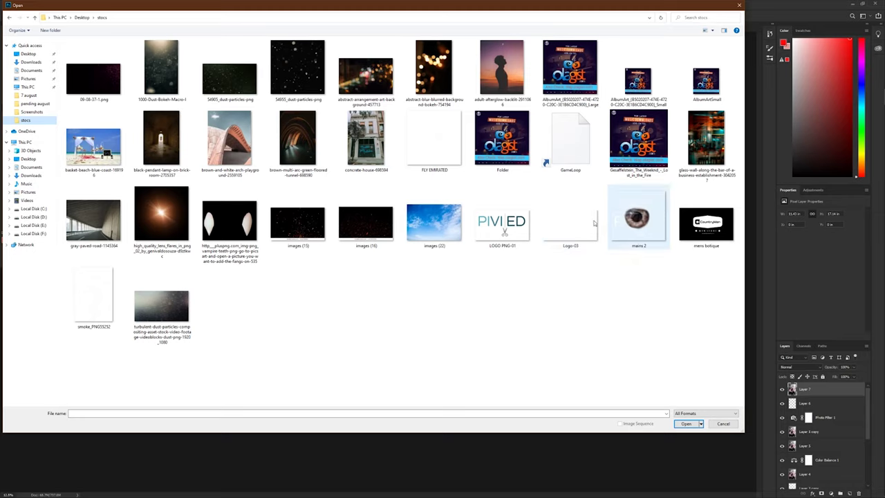
{"action": "double_click", "coordinate": [432, 146]}
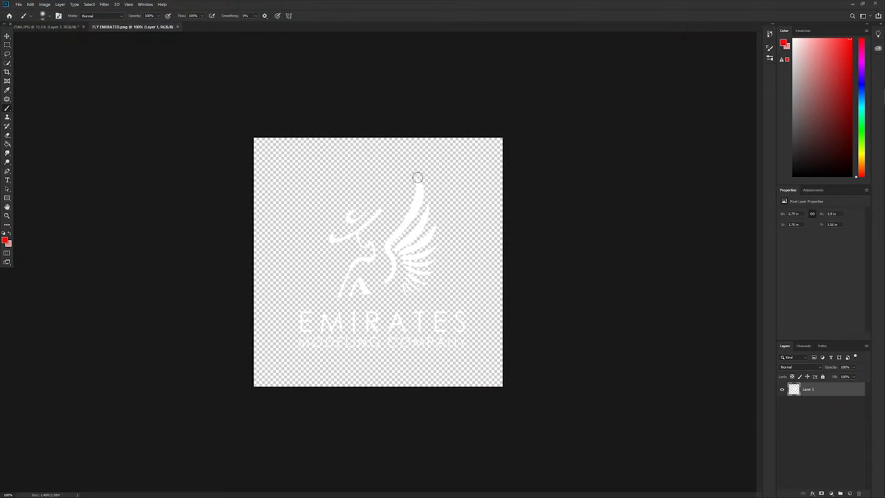
- Drag the Emirates logo into 2584.JPG and position it in the top right corner
{"action": "left_click", "coordinate": [7, 35]}
{"action": "left_click_drag", "start_coordinate": [315, 151], "coordinate": [208, 90]}
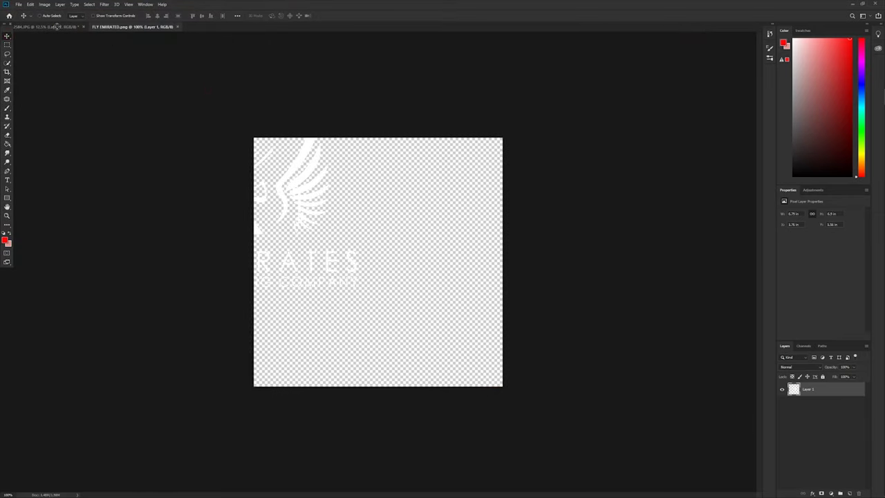
{"action": "left_click_drag", "start_coordinate": [57, 27], "coordinate": [217, 119]}
{"action": "left_click_drag", "start_coordinate": [367, 168], "coordinate": [416, 171]}
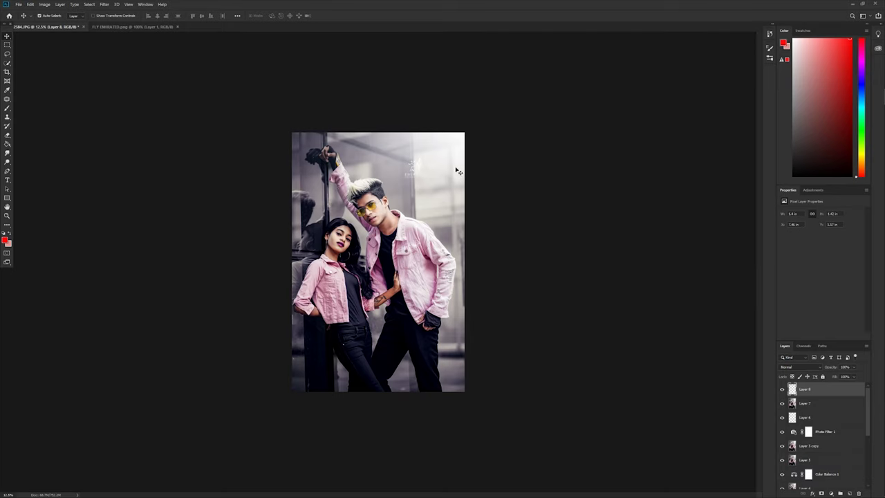
{"action": "key", "text": "ctrl+plus"}
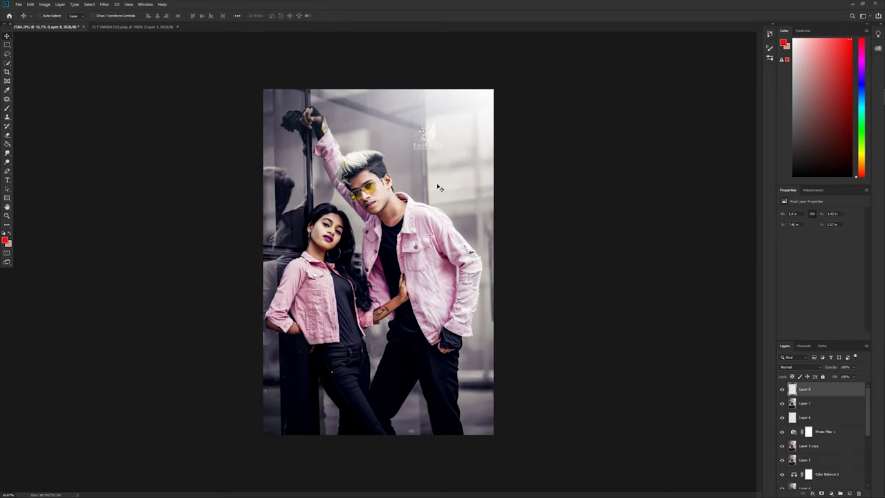
{"action": "left_click_drag", "start_coordinate": [438, 187], "coordinate": [467, 172]}
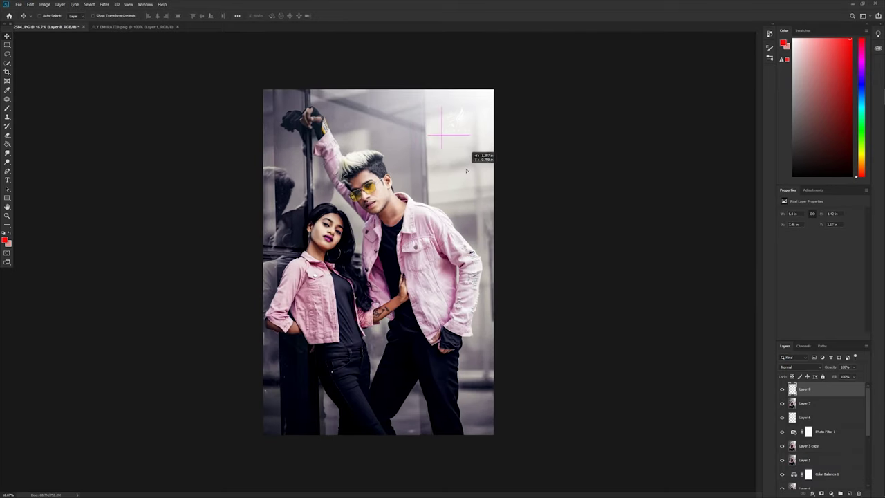
- Give the logo layer a black 000000 Color Overlay layer style
{"action": "double_click", "coordinate": [846, 392]}
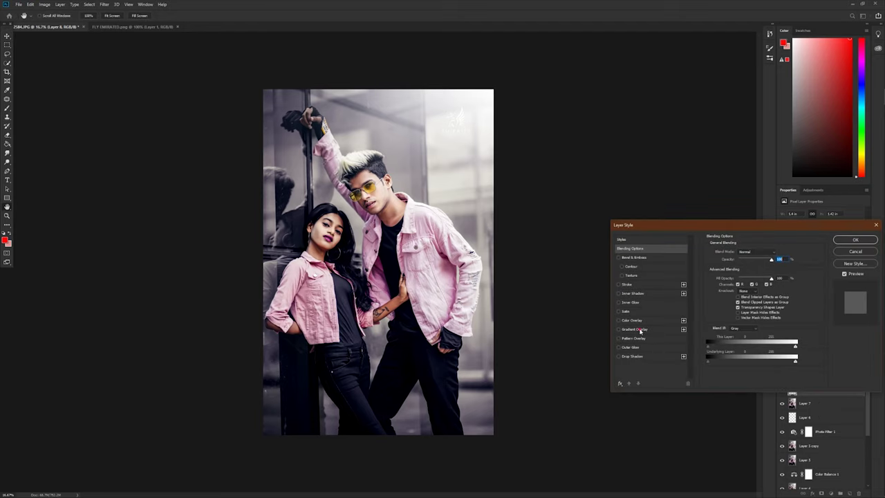
{"action": "left_click", "coordinate": [641, 329]}
{"action": "left_click", "coordinate": [617, 331]}
{"action": "left_click", "coordinate": [618, 320]}
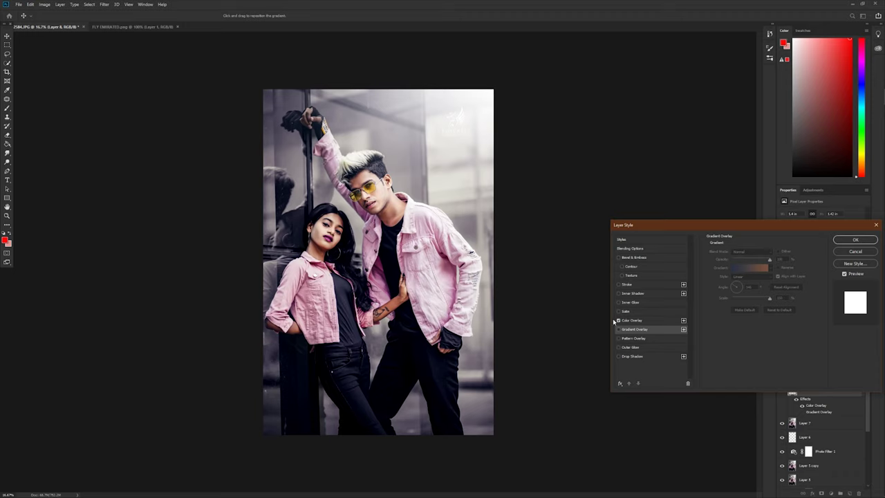
{"action": "left_click", "coordinate": [633, 321]}
{"action": "left_click", "coordinate": [778, 253]}
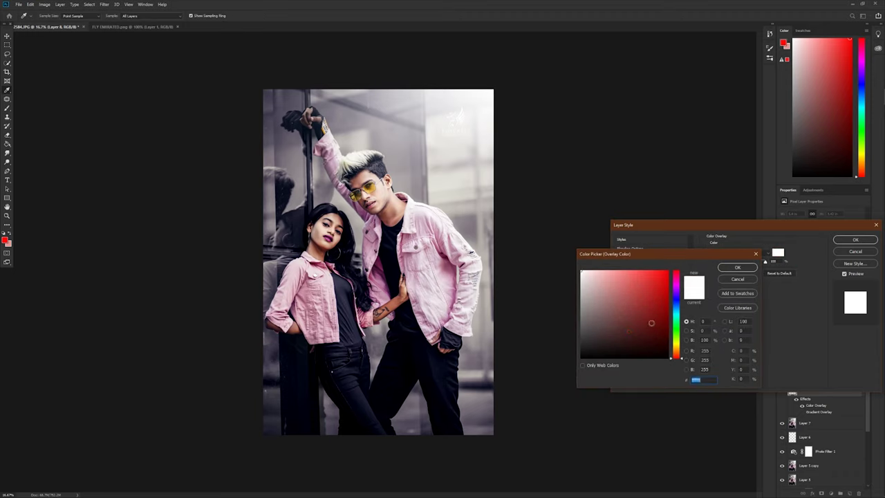
{"action": "type", "text": "000000"}
{"action": "key", "text": "Return"}
{"action": "key", "text": "Return"}
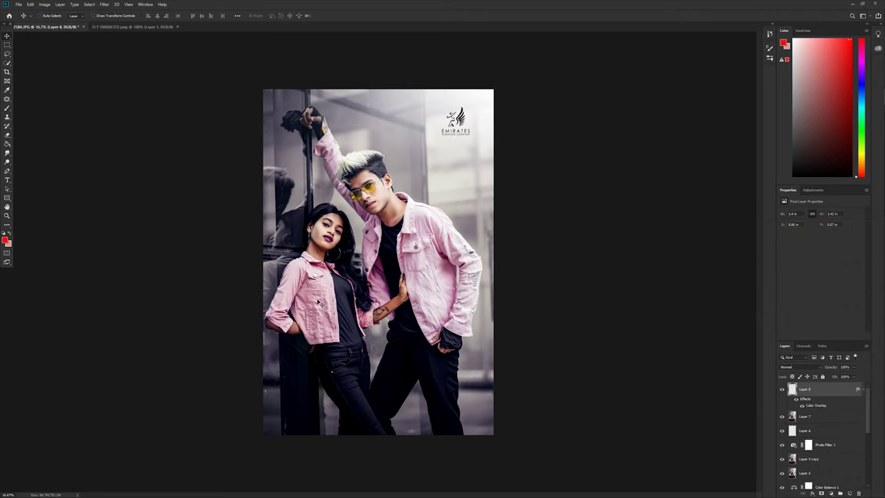
- Open 2020 LOGO MXV2.png from the Desktop folder
{"action": "left_click", "coordinate": [19, 4]}
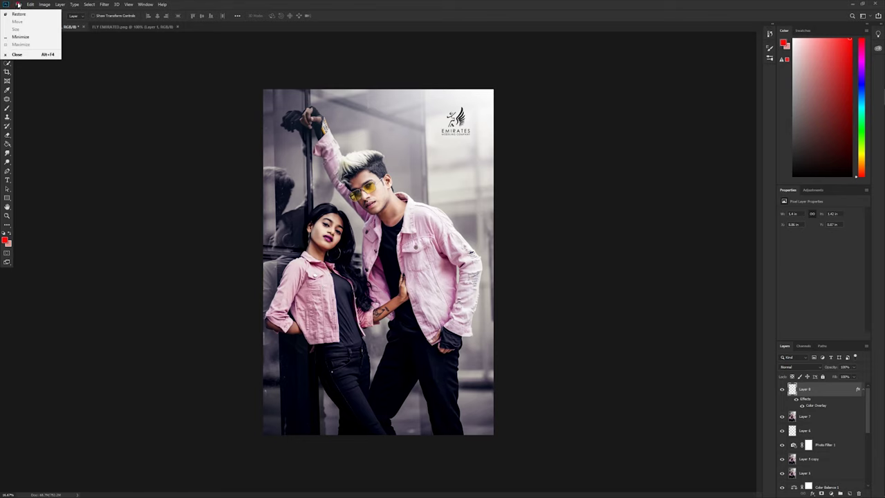
{"action": "left_click", "coordinate": [26, 18]}
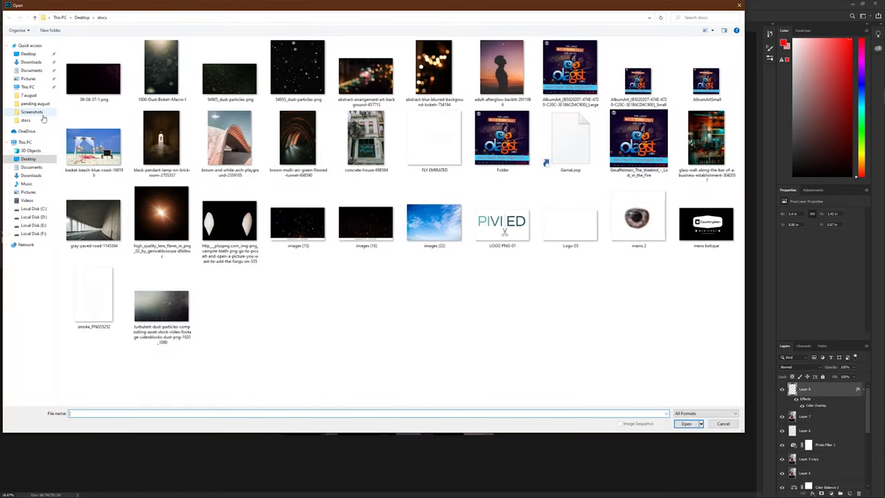
{"action": "left_click", "coordinate": [456, 161]}
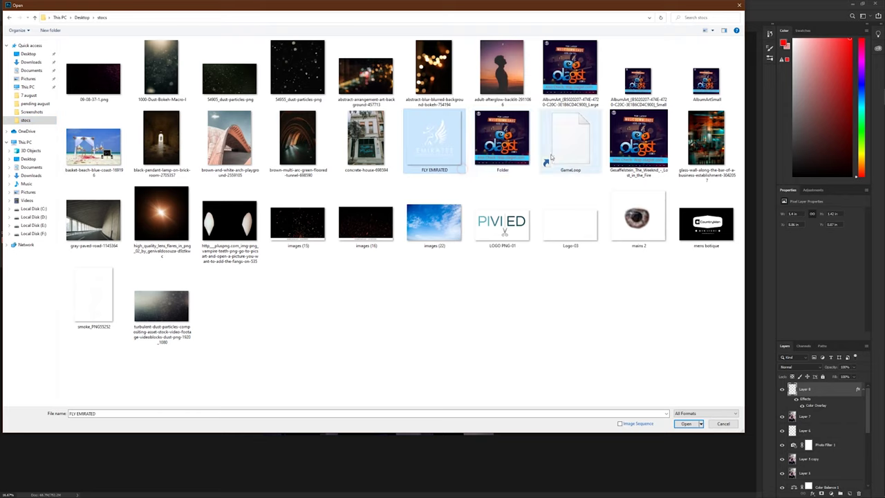
{"action": "left_click", "coordinate": [28, 54]}
{"action": "double_click", "coordinate": [344, 59]}
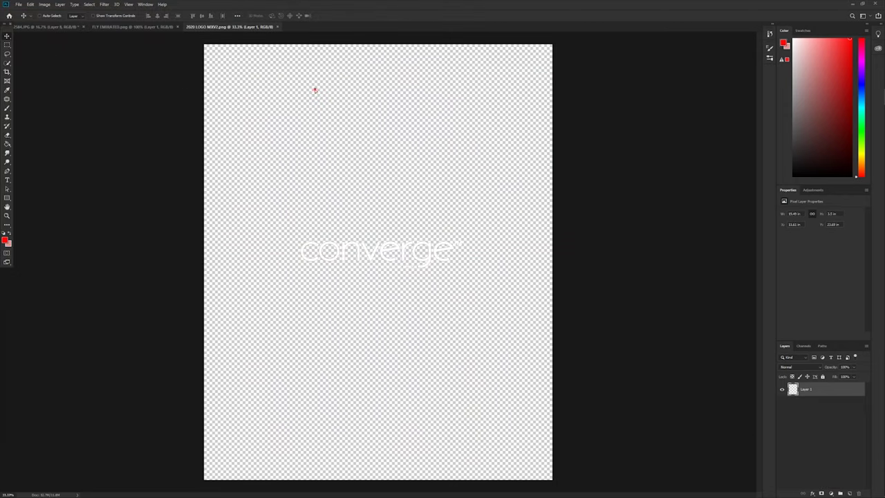
- Bring the converge logo into the photo, scale it down, and place it under the Emirates logo
{"action": "mouse_move", "coordinate": [315, 90]}
{"action": "left_mouse_down"}
{"action": "mouse_move", "coordinate": [100, 30]}
{"action": "mouse_move", "coordinate": [351, 266]}
{"action": "mouse_move", "coordinate": [345, 285]}
{"action": "mouse_move", "coordinate": [497, 194]}
{"action": "left_mouse_up"}
{"action": "key", "text": "ctrl+t"}
{"action": "key", "text": "Return"}
{"action": "scroll", "coordinate": [492, 208], "scroll_direction": "up", "scroll_amount": 1}
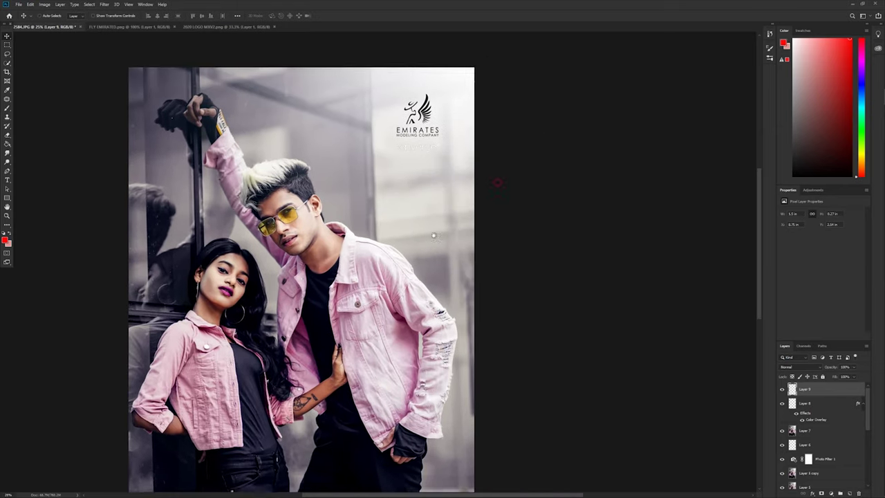
{"action": "scroll", "coordinate": [434, 236], "scroll_direction": "up", "scroll_amount": 1}
{"action": "scroll", "coordinate": [435, 205], "scroll_direction": "up", "scroll_amount": 1}
{"action": "scroll", "coordinate": [428, 222], "scroll_direction": "up", "scroll_amount": 1}
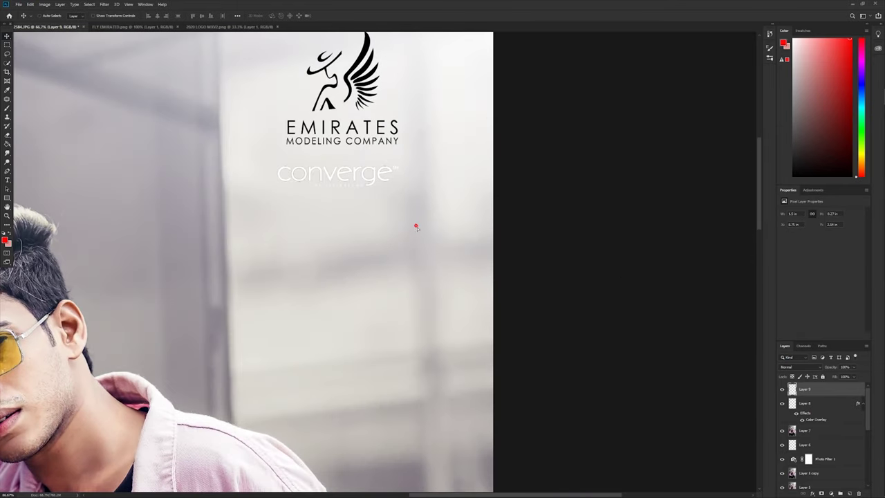
{"action": "left_click_drag", "start_coordinate": [416, 227], "coordinate": [425, 222]}
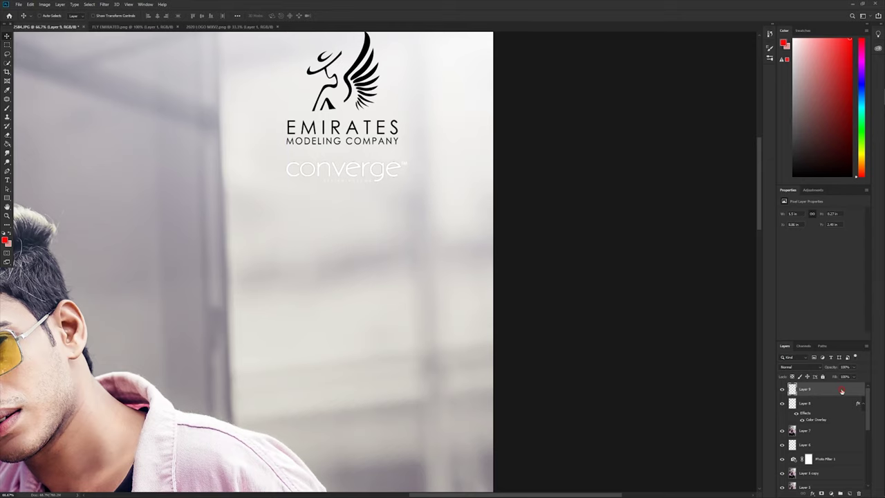
- Apply a Gradient Overlay to the converge logo and stamp all visible layers into Layer 10
{"action": "left_click", "coordinate": [636, 330]}
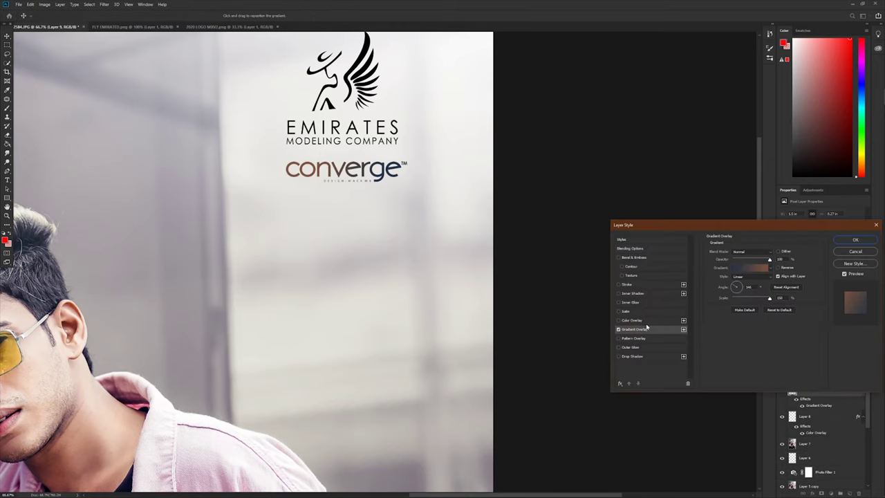
{"action": "key", "text": "Return"}
{"action": "key", "text": "ctrl+minus"}
{"action": "key", "text": "ctrl+minus"}
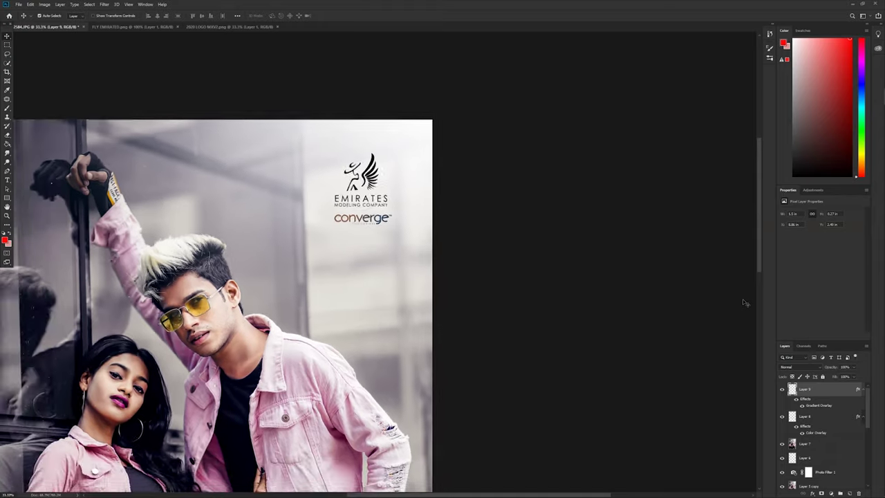
{"action": "key", "text": "ctrl+minus"}
{"action": "key", "text": "ctrl+minus"}
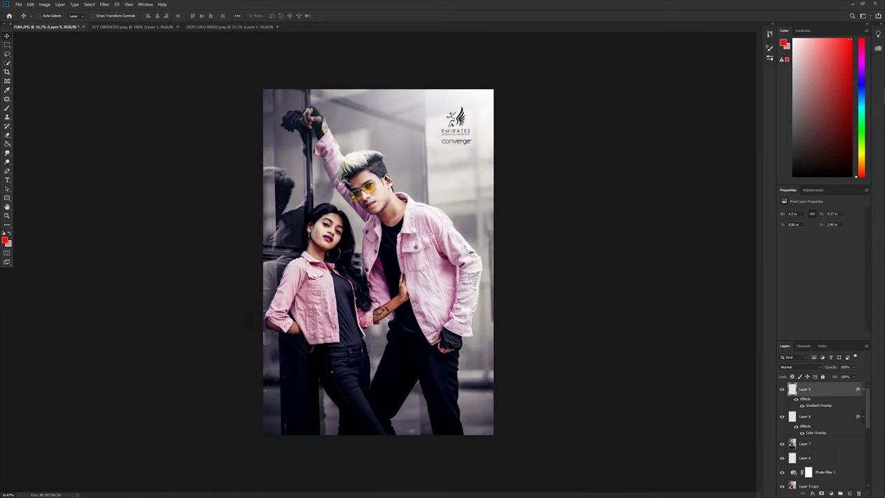
{"action": "scroll", "coordinate": [473, 157], "scroll_direction": "up", "scroll_amount": 5}
{"action": "scroll", "coordinate": [473, 158], "scroll_direction": "down", "scroll_amount": 5}
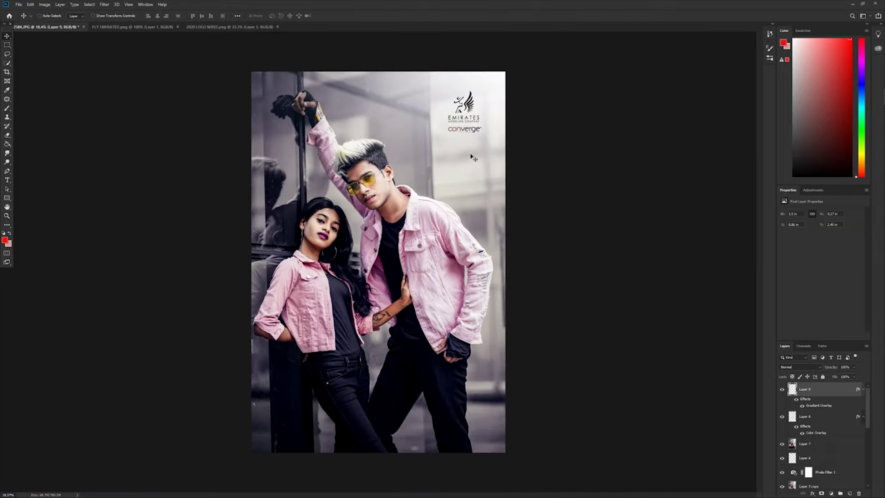
{"action": "key", "text": "ctrl+shift+alt+e"}
{"action": "key", "text": "ctrl+minus"}
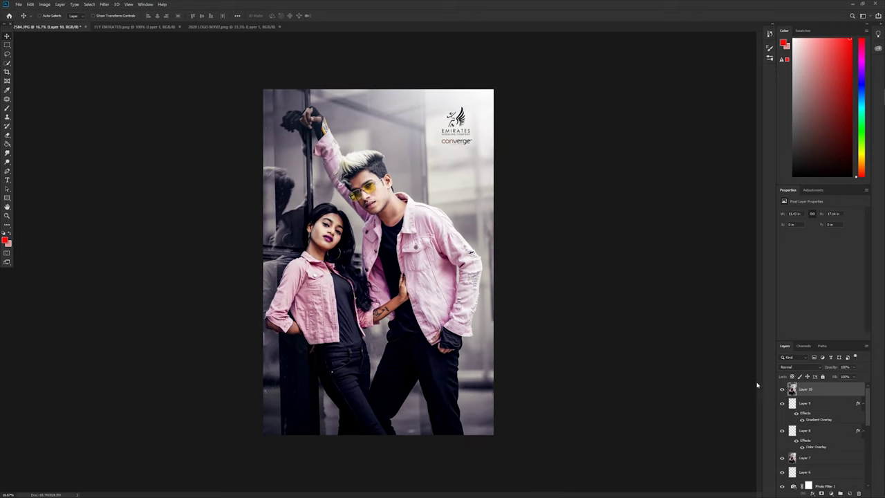
{"action": "scroll", "coordinate": [788, 457], "scroll_direction": "down", "scroll_amount": 5}
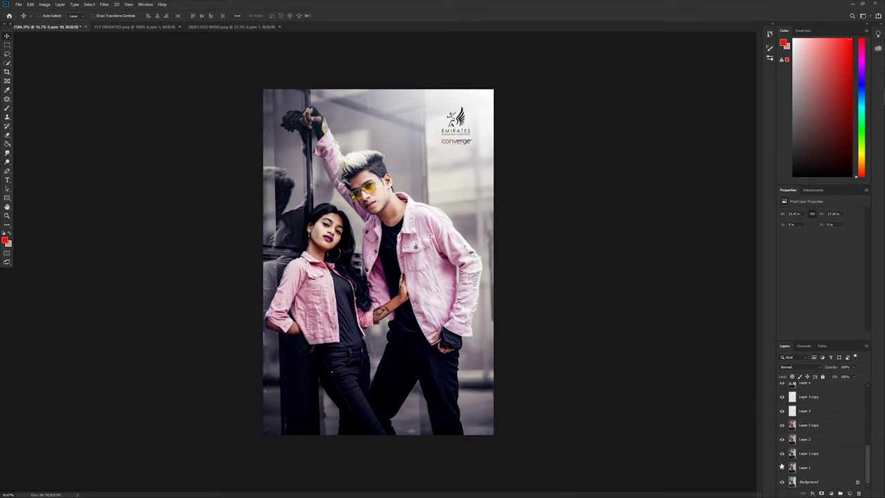
{"action": "scroll", "coordinate": [787, 413], "scroll_direction": "up", "scroll_amount": 3}
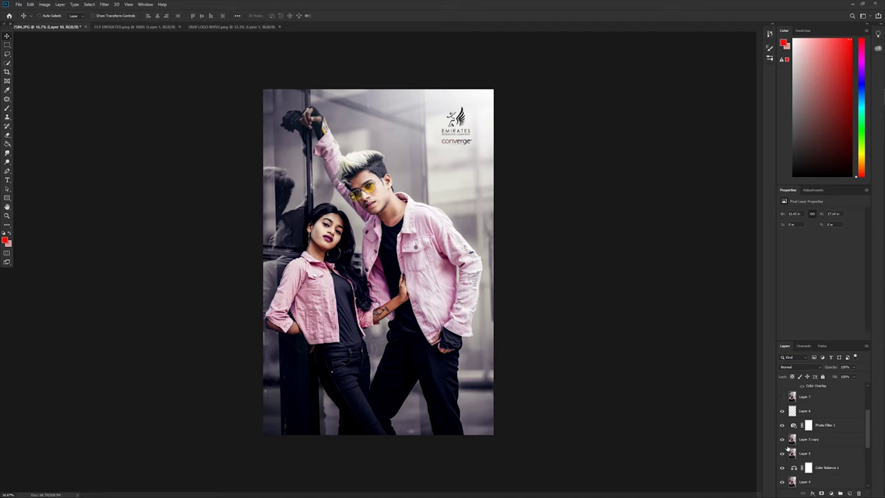
{"action": "scroll", "coordinate": [787, 448], "scroll_direction": "down", "scroll_amount": 1}
{"action": "scroll", "coordinate": [781, 415], "scroll_direction": "down", "scroll_amount": 1}
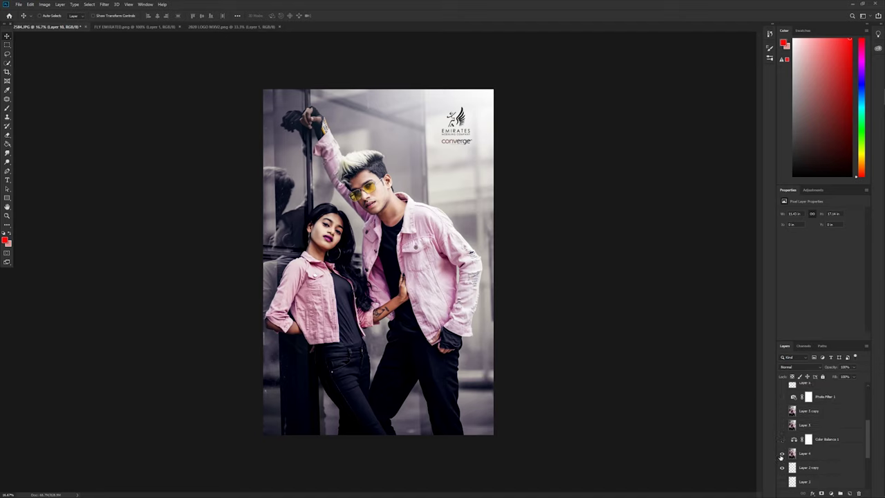
{"action": "scroll", "coordinate": [782, 448], "scroll_direction": "up", "scroll_amount": 1}
{"action": "scroll", "coordinate": [787, 453], "scroll_direction": "up", "scroll_amount": 1}
{"action": "scroll", "coordinate": [785, 428], "scroll_direction": "up", "scroll_amount": 2}
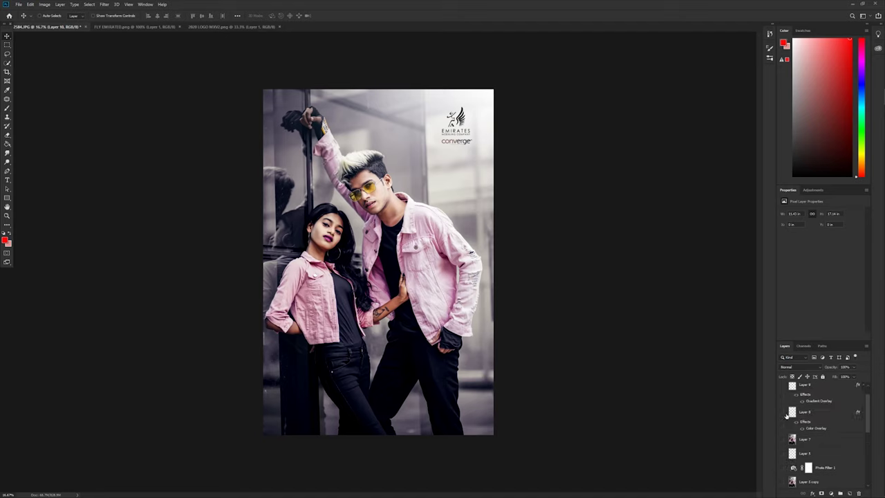
{"action": "scroll", "coordinate": [785, 408], "scroll_direction": "up", "scroll_amount": 3}
{"action": "left_click", "coordinate": [783, 390]}
{"action": "left_click", "coordinate": [783, 390]}
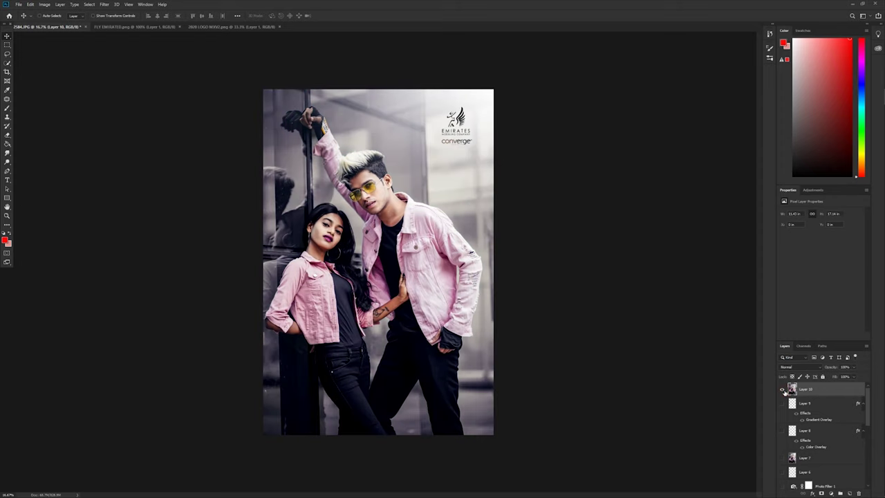
{"action": "left_click", "coordinate": [783, 390]}
{"action": "left_click", "coordinate": [783, 390]}
- Open the Windows Start menu with its Office, Photoshop, Premiere Pro and Chrome tiles
{"action": "key", "text": "super"}
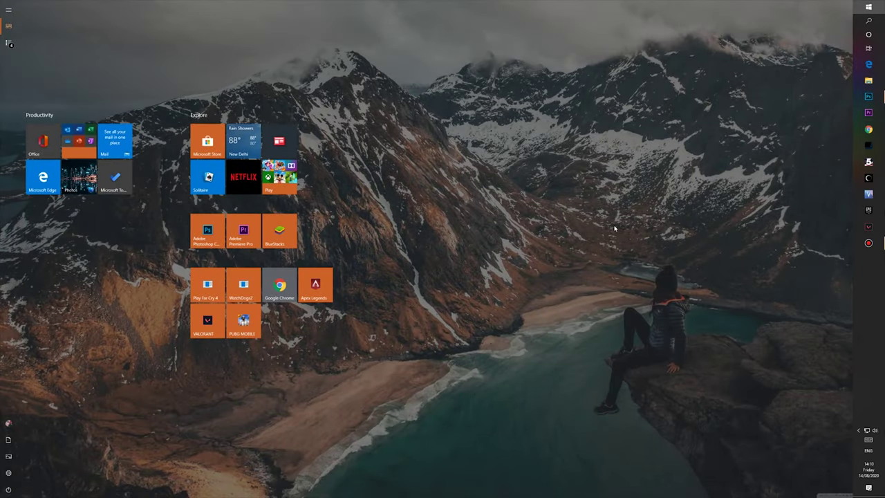